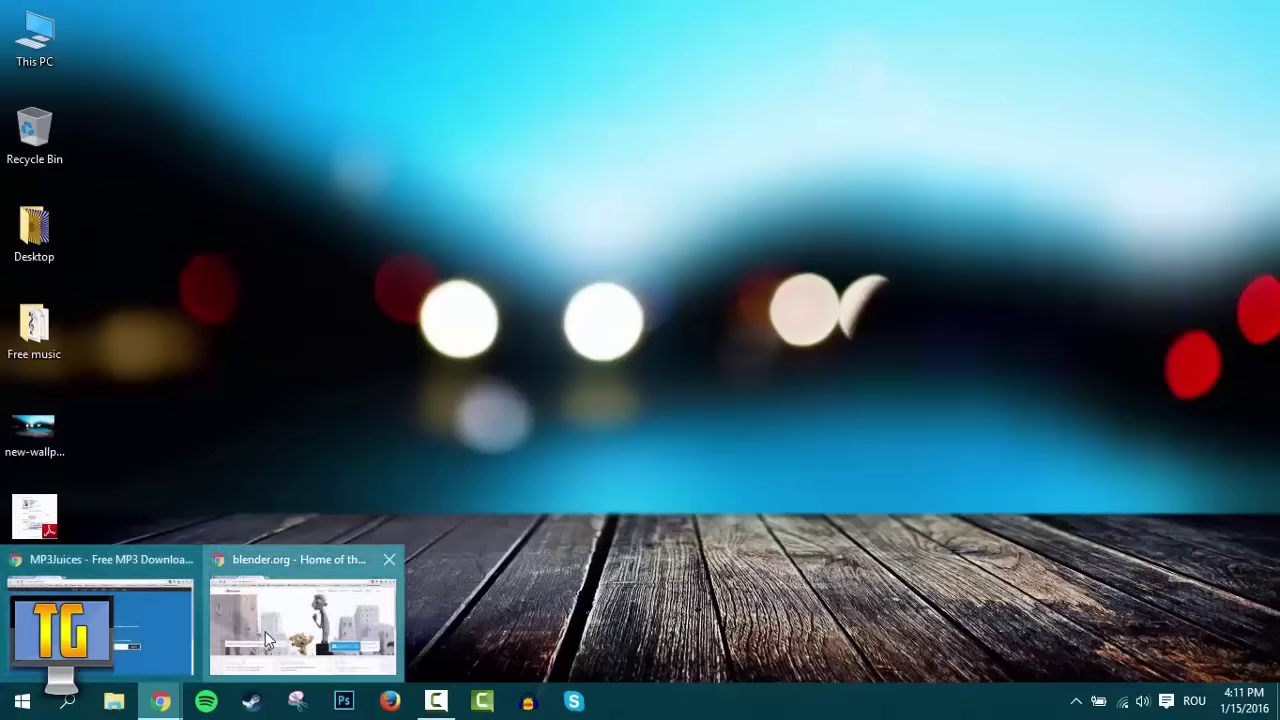
# Step: Restore the blender.org browser window from the Chrome taskbar
pyautogui.click(265, 631)
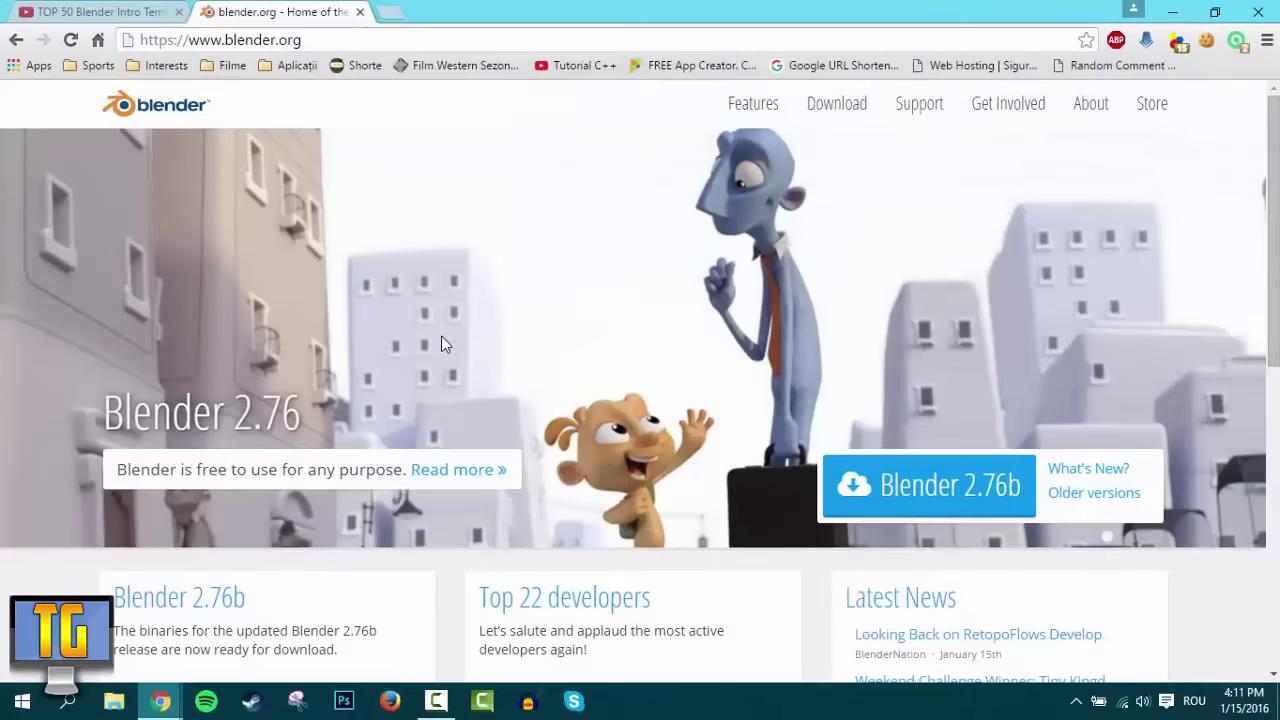
# Step: Switch from blender.org to the YouTube 'Blender Intro Template #110 + Free Download' video tab
pyautogui.scroll(-1, 441, 336)
pyautogui.scroll(1, 611, 314)
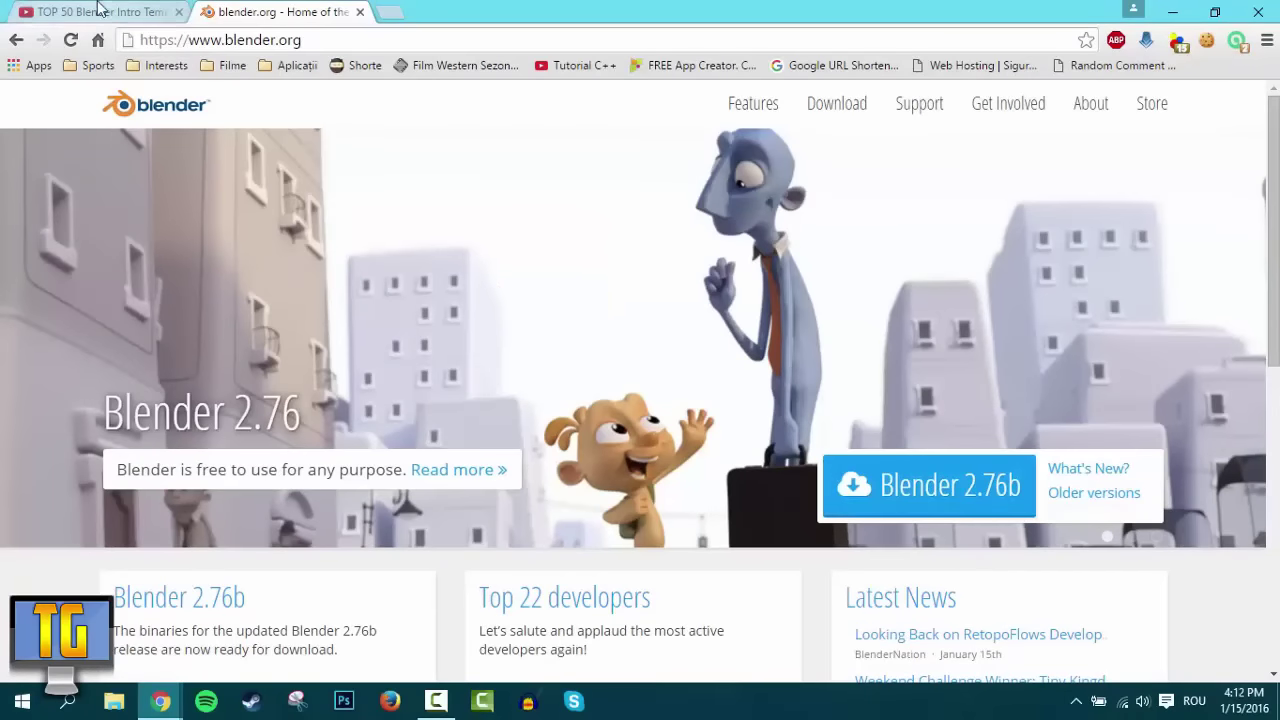
pyautogui.click(100, 10)
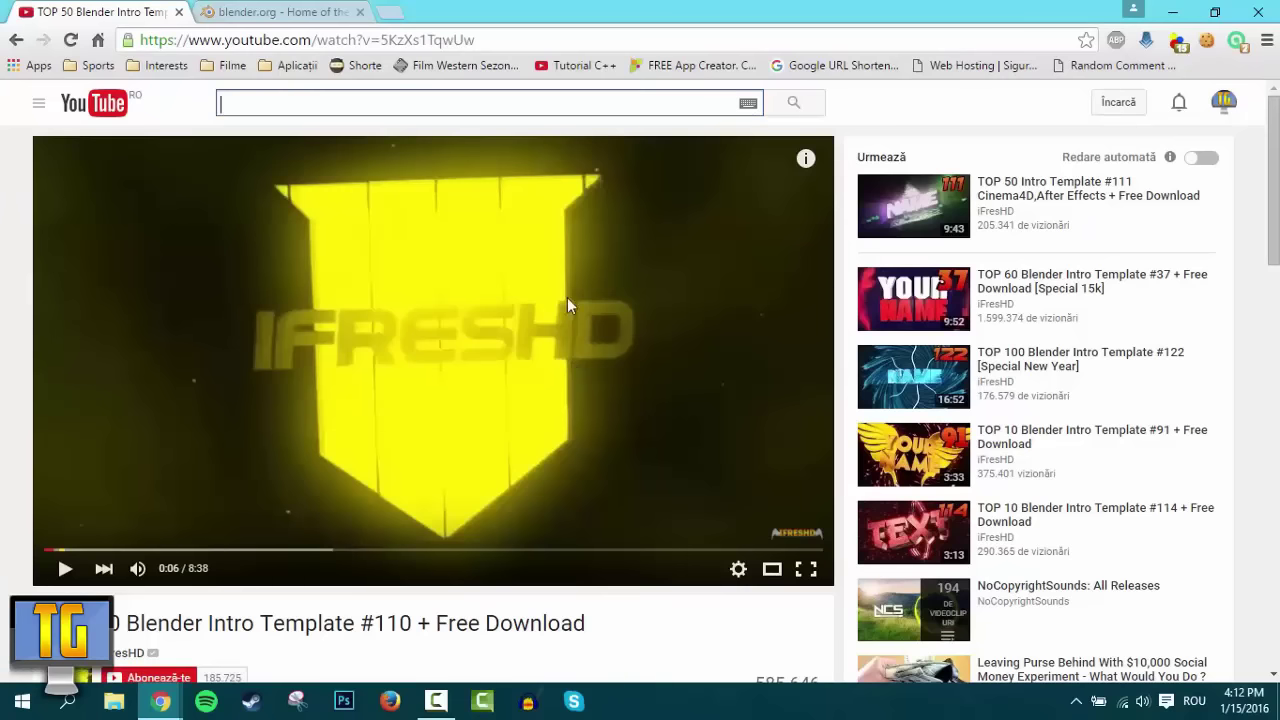
# Step: Expand the video description to reveal the template download links
pyautogui.scroll(-1, 5, 448)
pyautogui.scroll(-1, 4, 450)
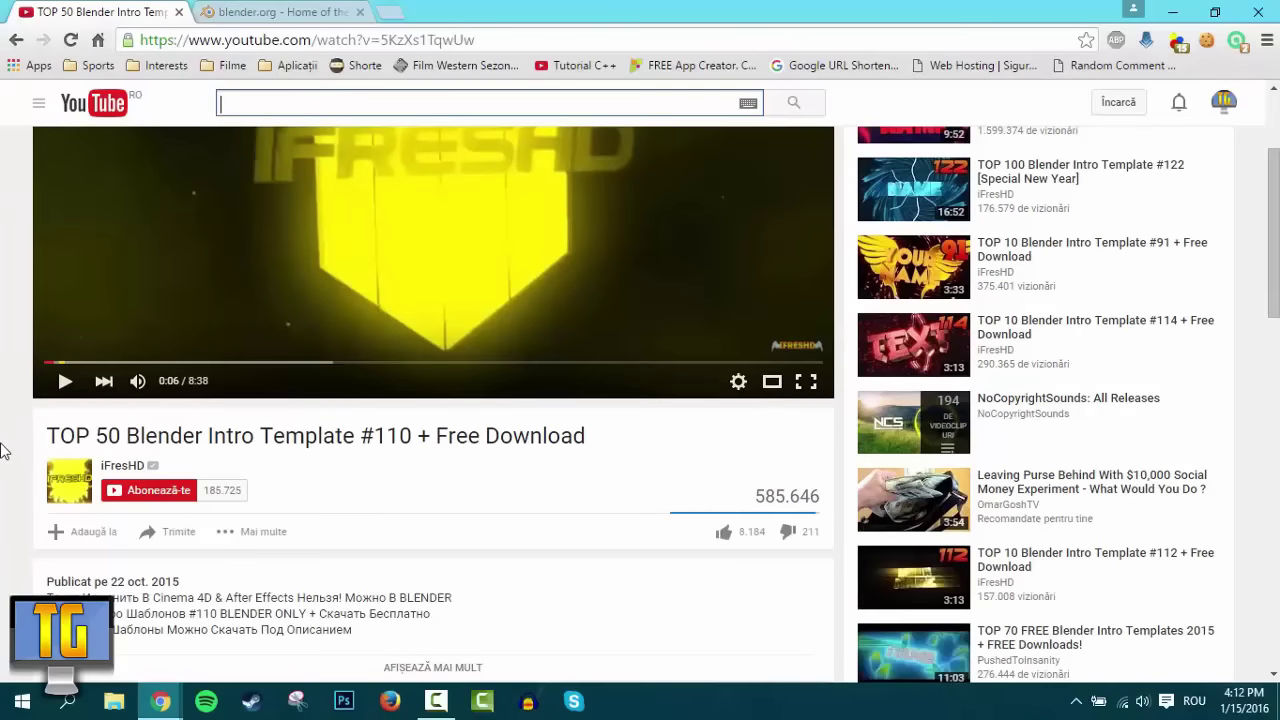
pyautogui.scroll(2, 4, 450)
pyautogui.scroll(-1, 370, 305)
pyautogui.scroll(-1, 280, 468)
pyautogui.scroll(-2, 280, 468)
pyautogui.scroll(-1, 288, 435)
pyautogui.scroll(1, 375, 218)
pyautogui.scroll(4, 375, 220)
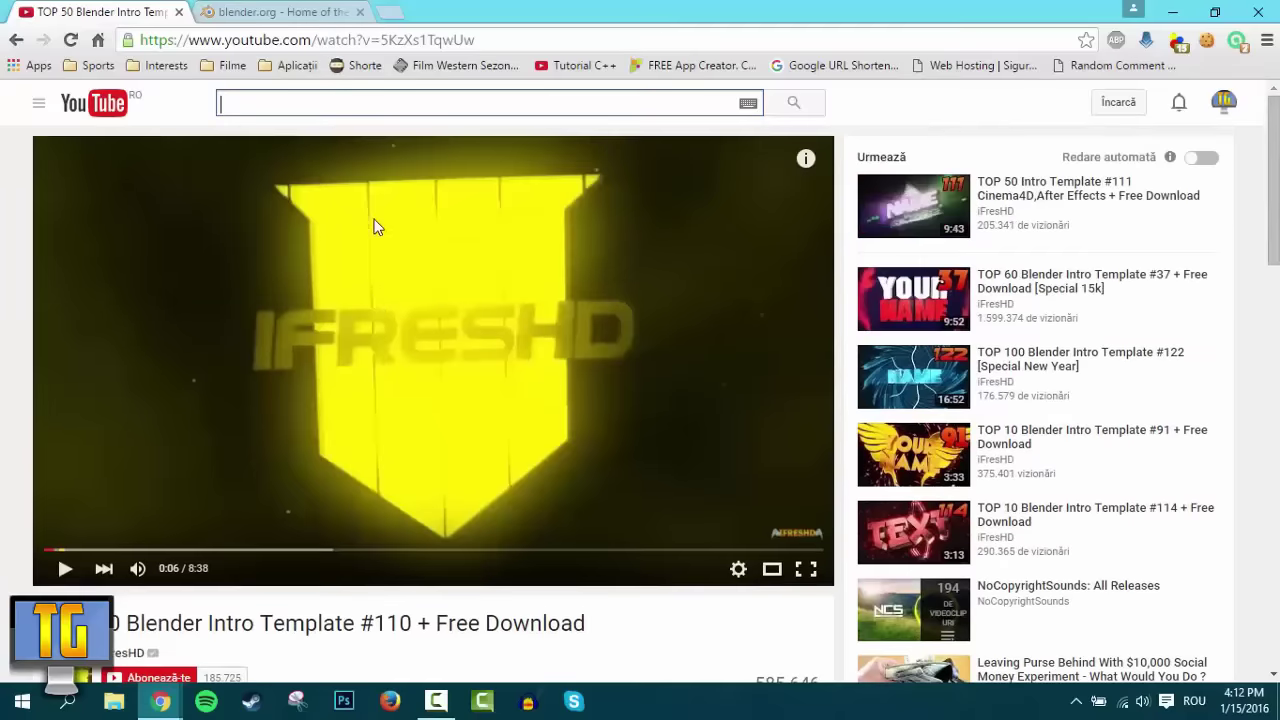
pyautogui.scroll(-1, 278, 467)
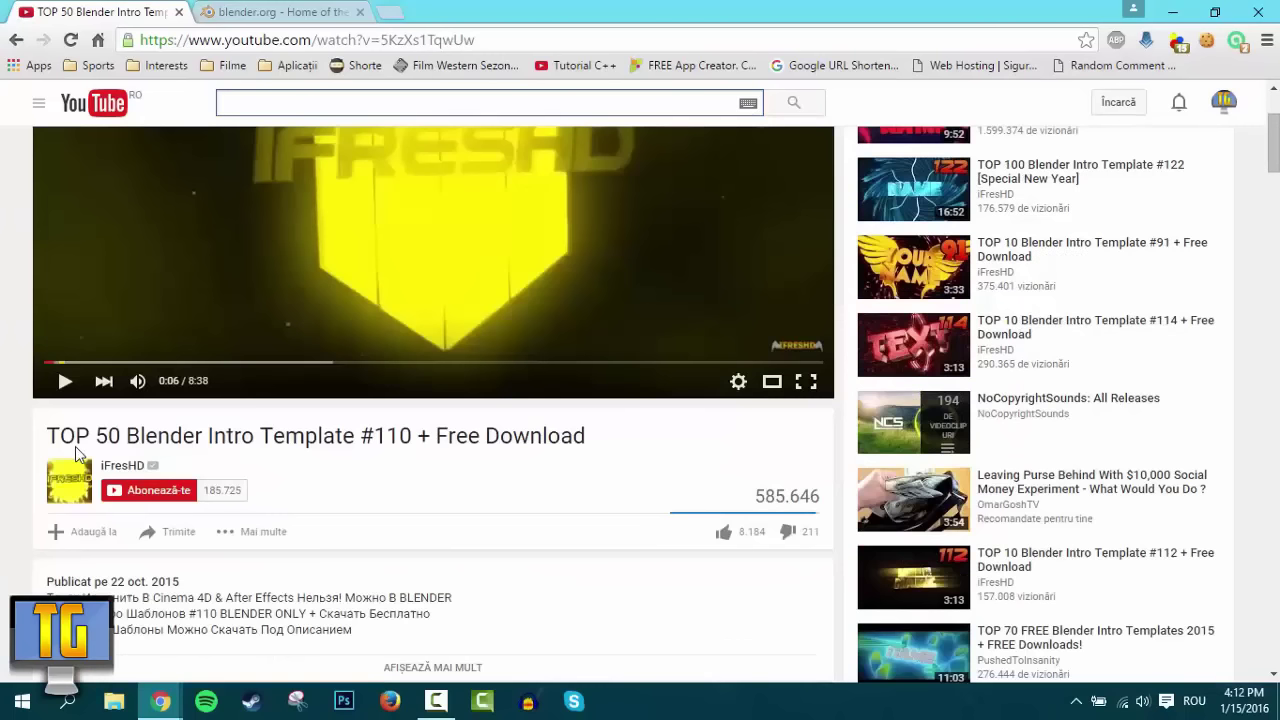
pyautogui.moveTo(92, 428); pyautogui.dragTo(118, 430)
pyautogui.click(118, 430)
pyautogui.scroll(-1, 420, 440)
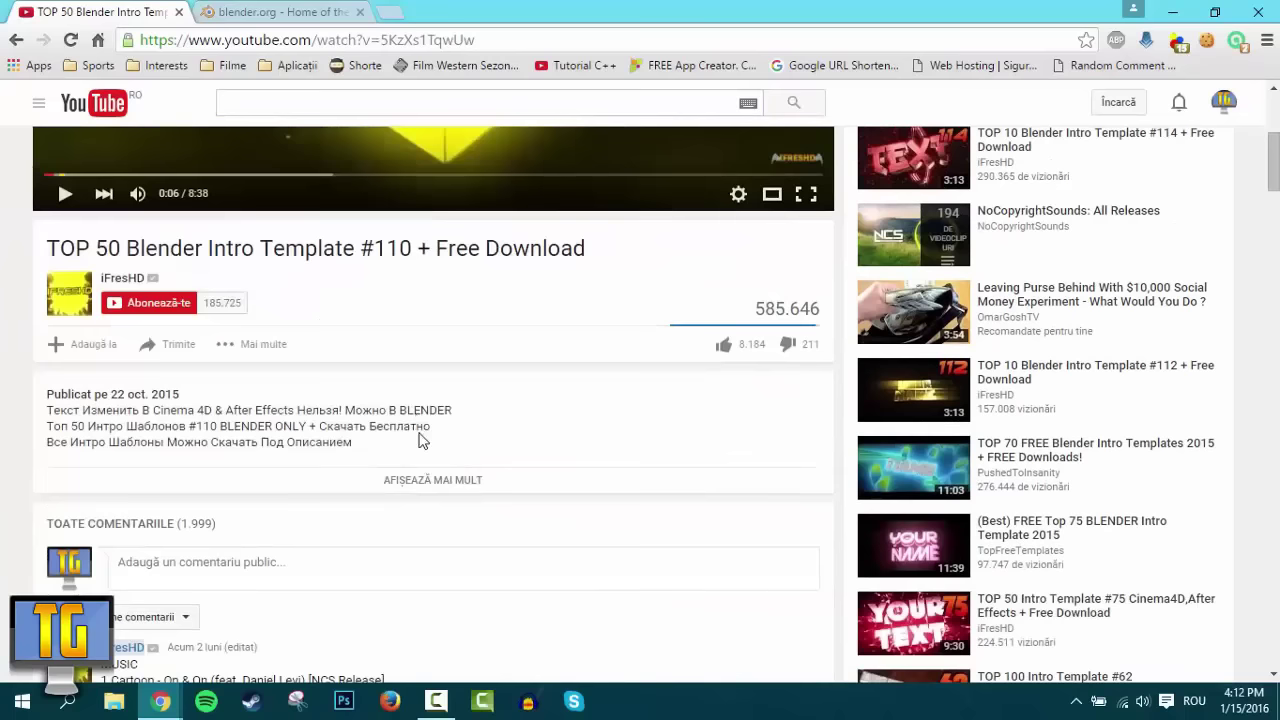
pyautogui.click(428, 480)
# Step: Open download link 32 in a new browser tab
pyautogui.scroll(-2, 428, 480)
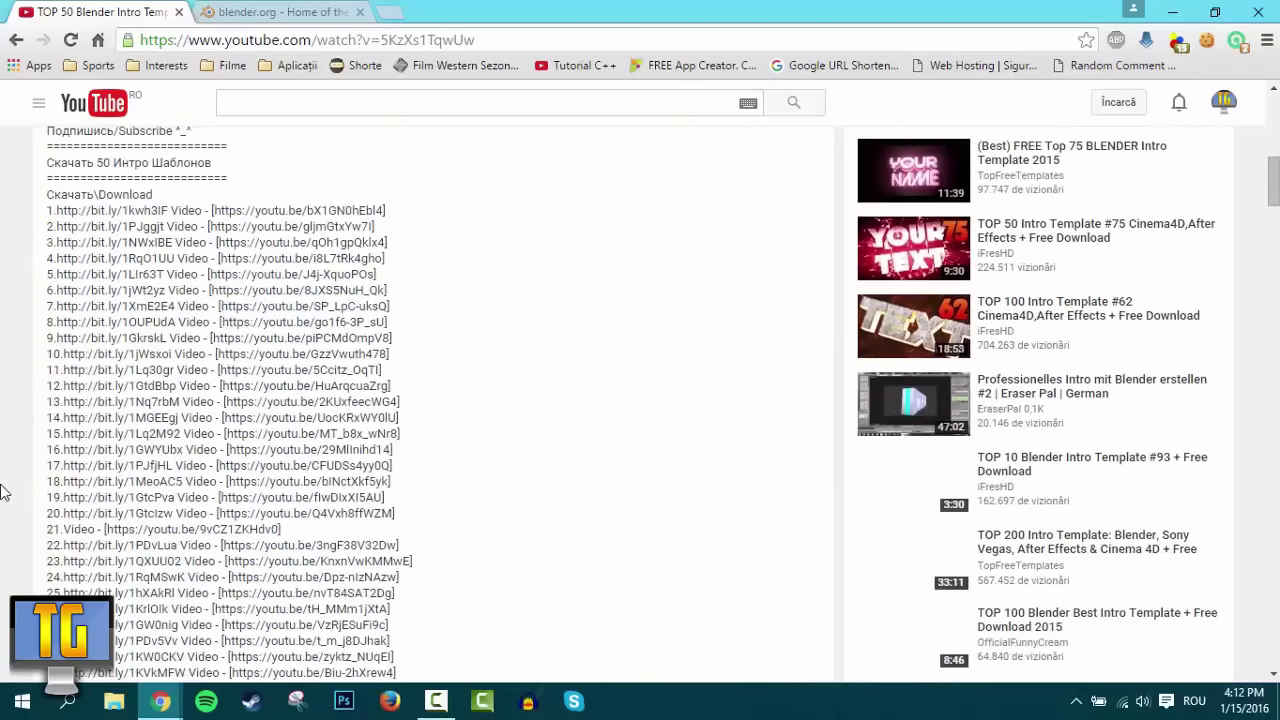
pyautogui.scroll(-1, 2, 490)
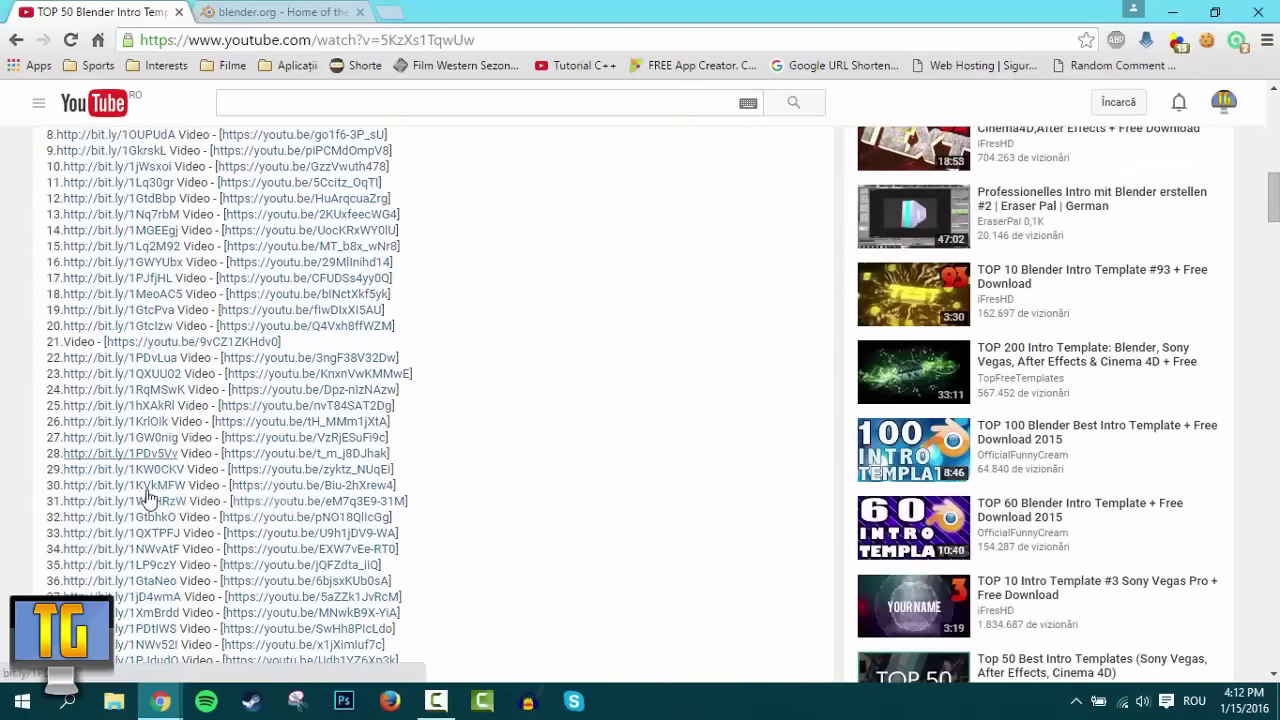
pyautogui.middleClick(120, 518)
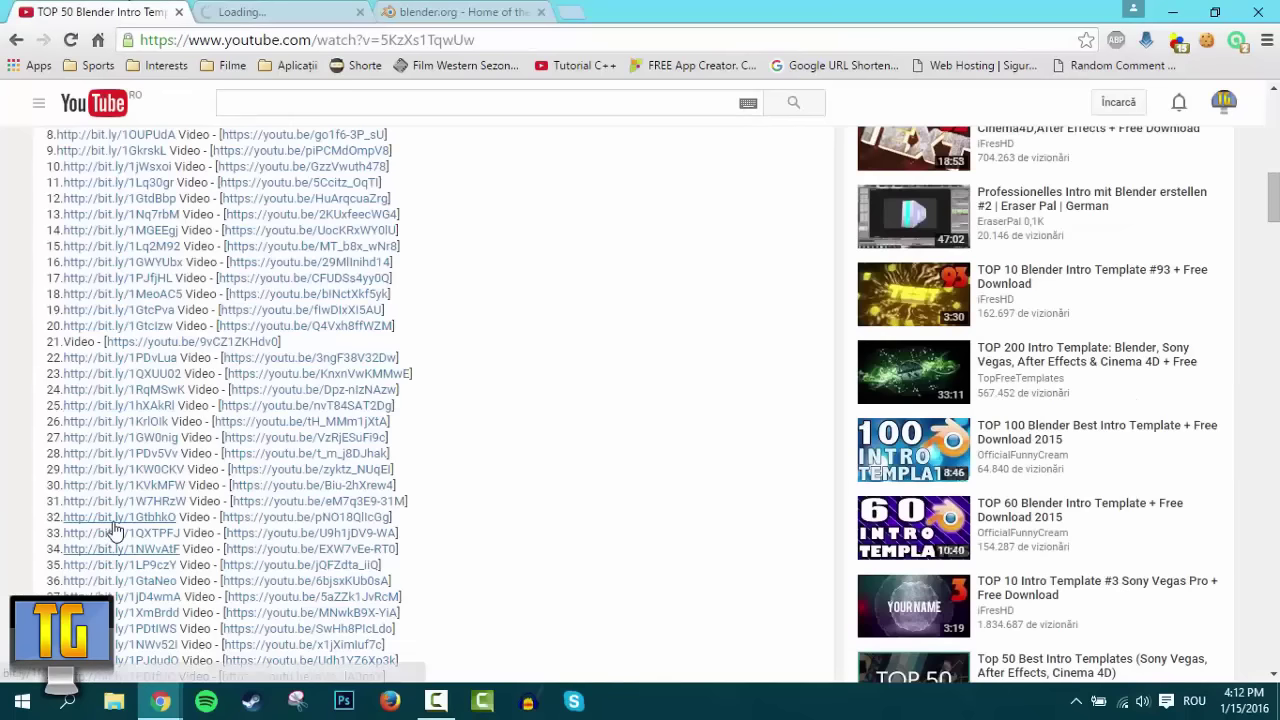
# Step: Download Blender Intro Template 22.zip (83.51 MB) from MediaFire and minimize the browser
pyautogui.hotkey('ctrl', 'Tab')
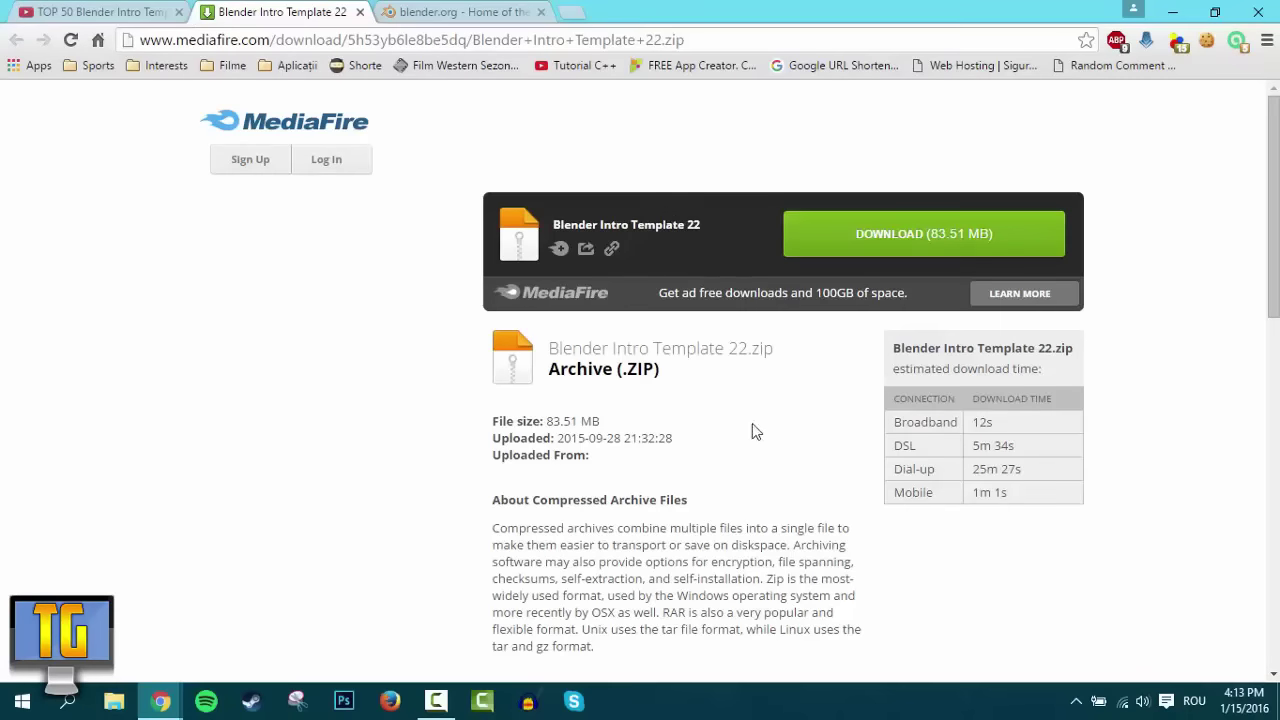
pyautogui.click(854, 235)
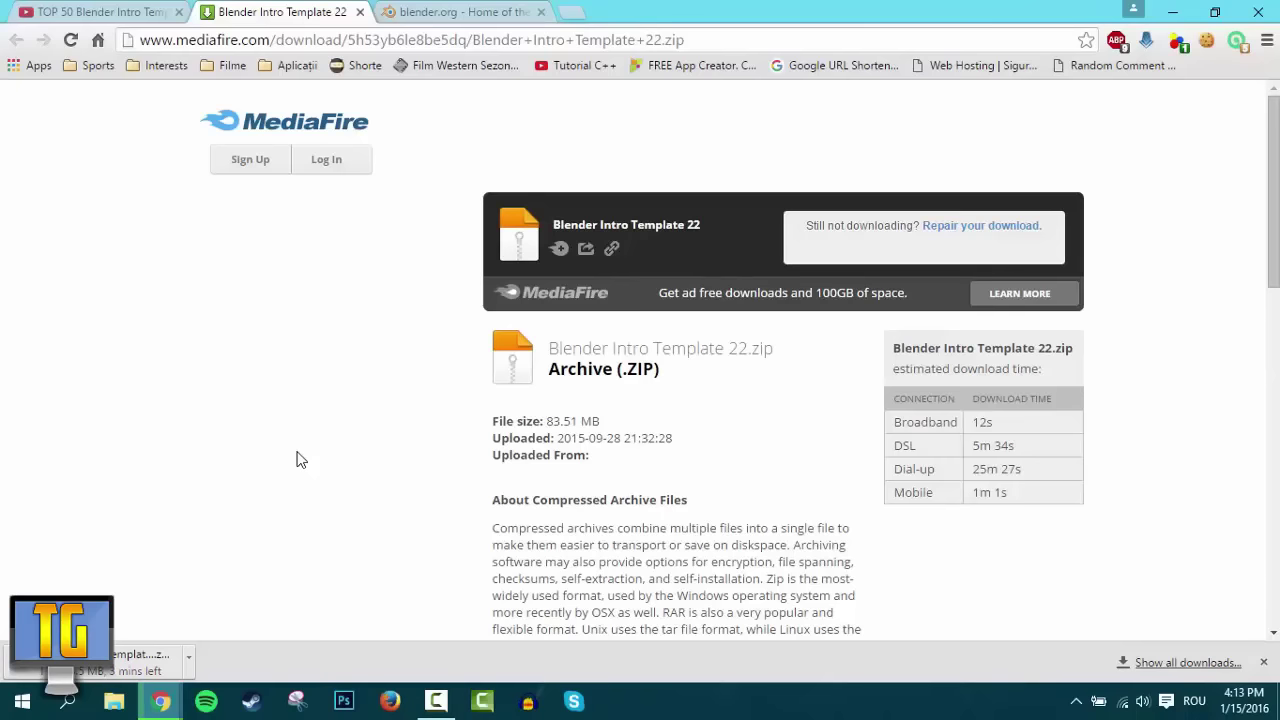
pyautogui.click(1172, 12)
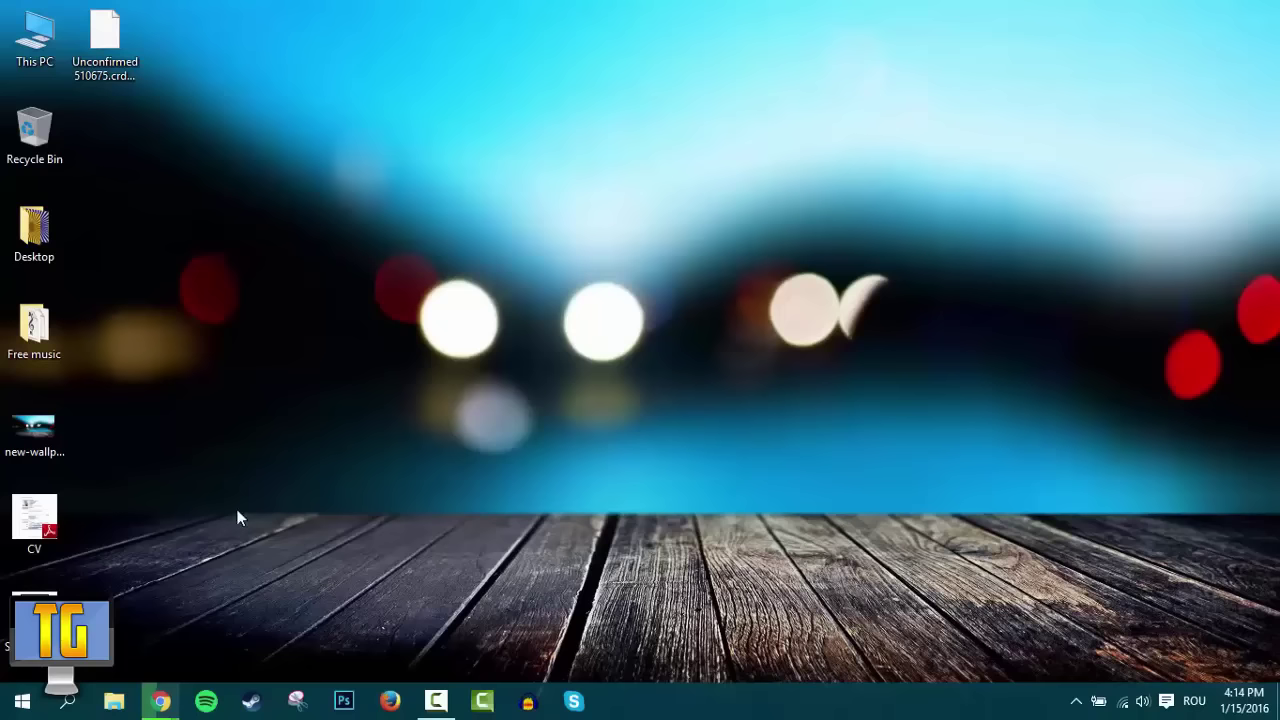
# Step: Drag the downloaded Blender Intro Template 22 zip from the browser onto the desktop
pyautogui.moveTo(160, 701)
pyautogui.click(270, 619)
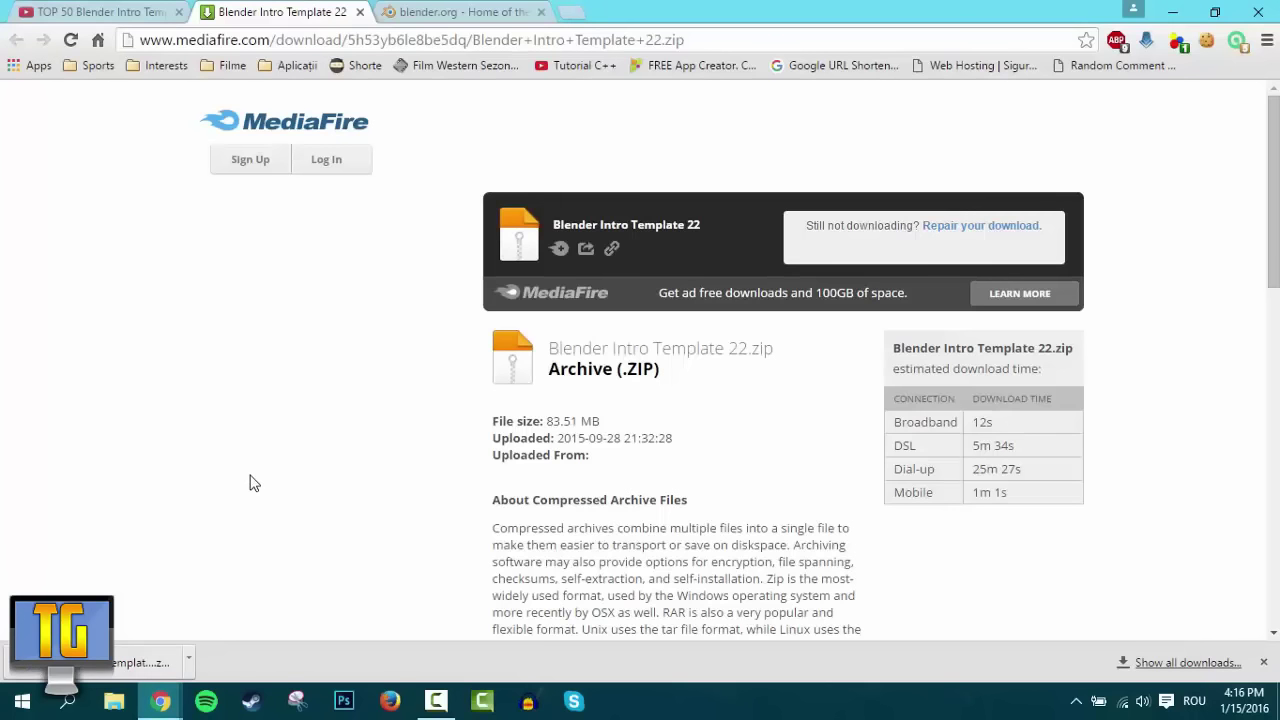
pyautogui.click(1170, 22)
pyautogui.moveTo(105, 35); pyautogui.dragTo(317, 130)
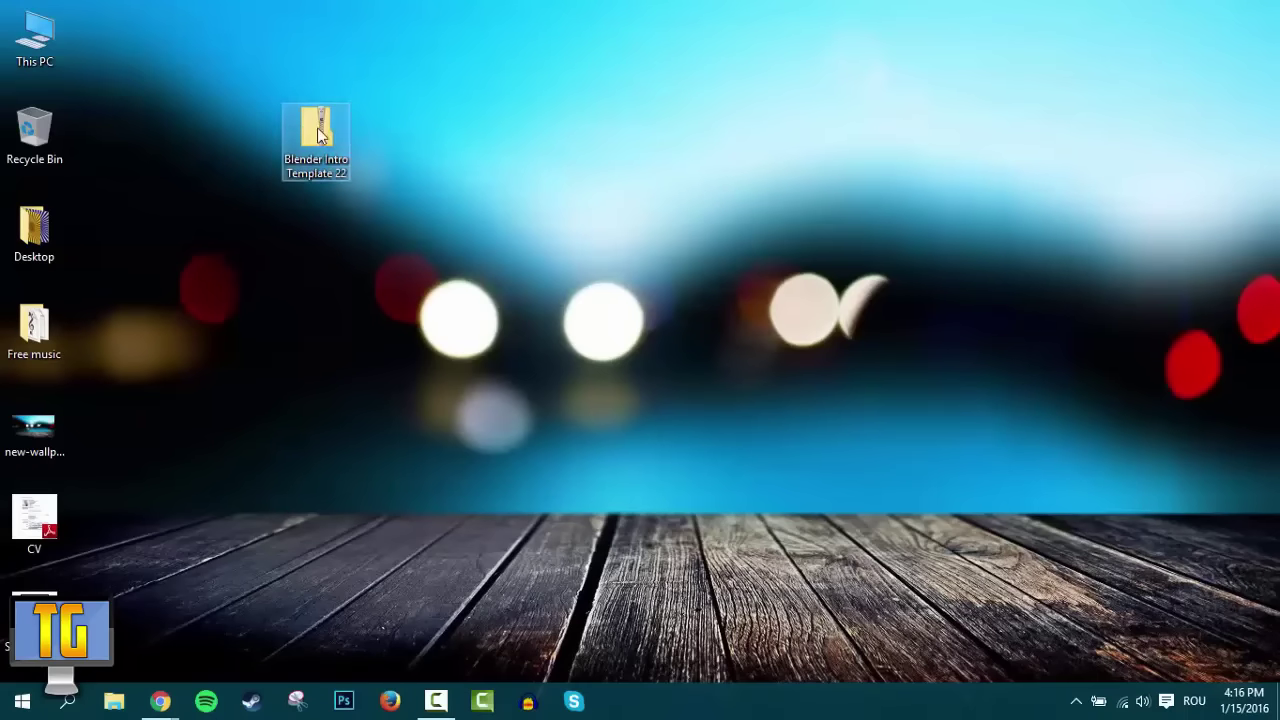
# Step: Extract the archive to 'Blender Intro Template 22' and open its inner folder
pyautogui.rightClick(306, 140)
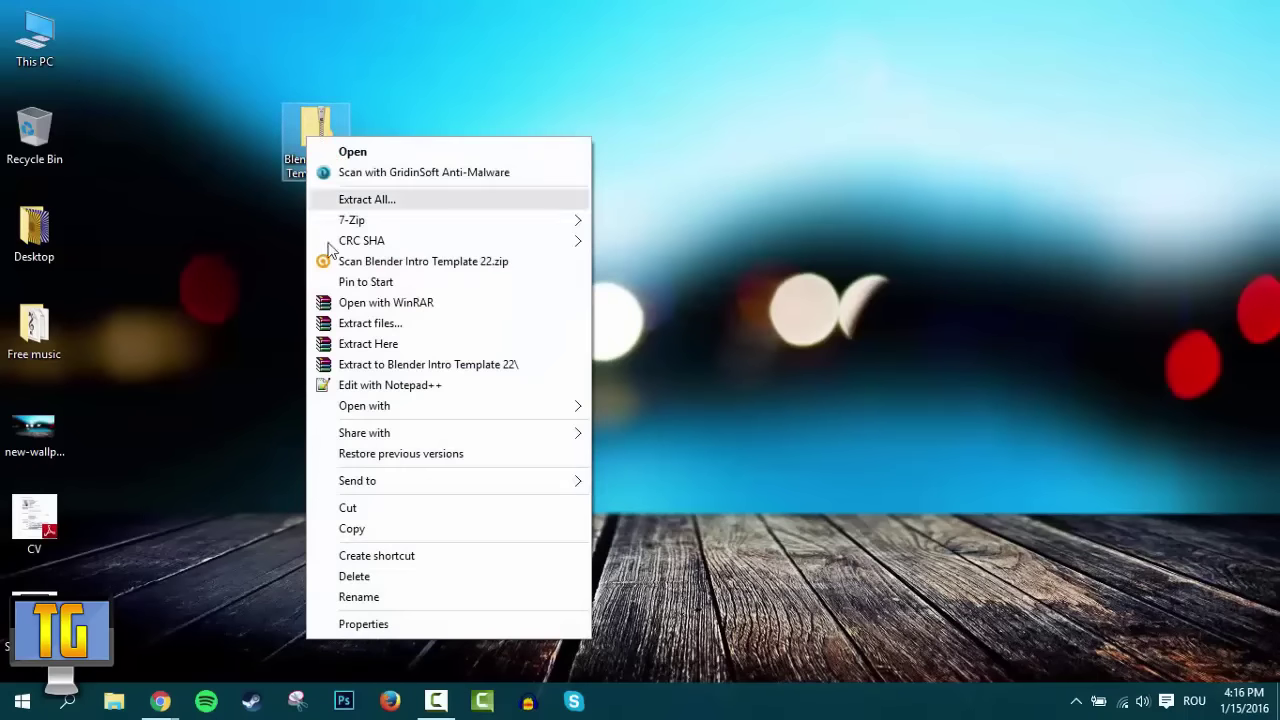
pyautogui.click(350, 364)
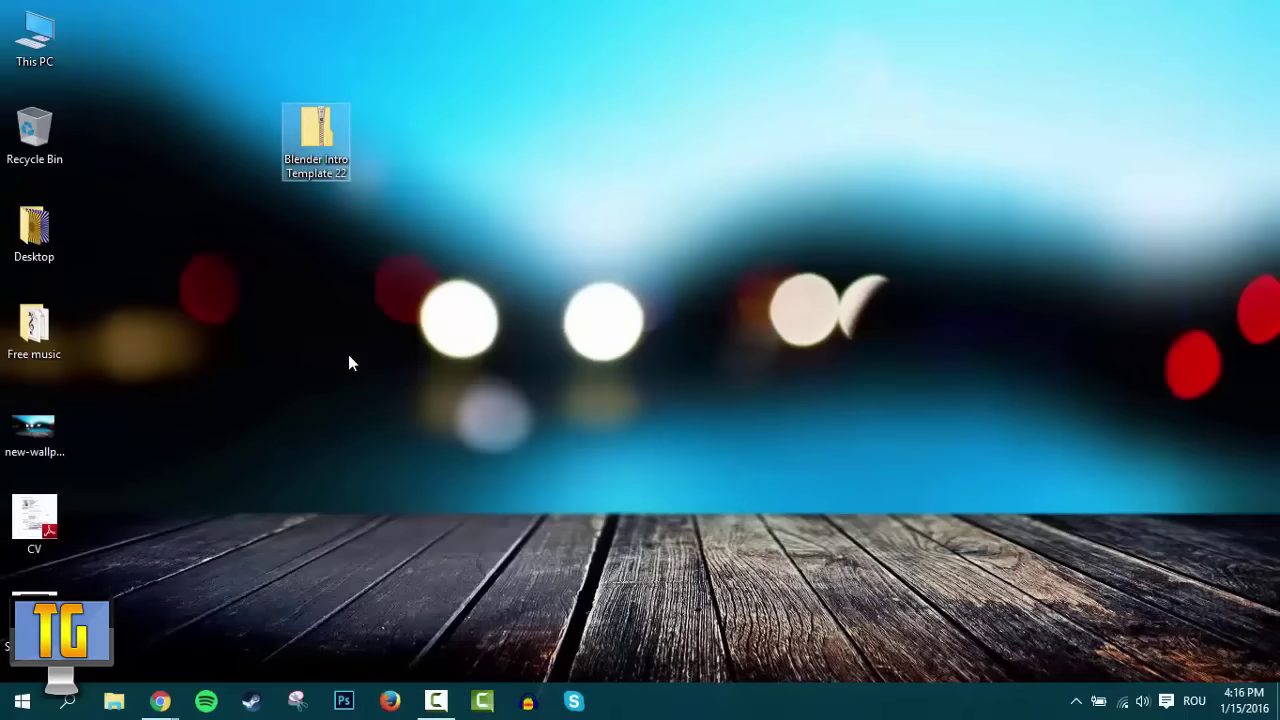
pyautogui.moveTo(95, 55); pyautogui.dragTo(308, 250)
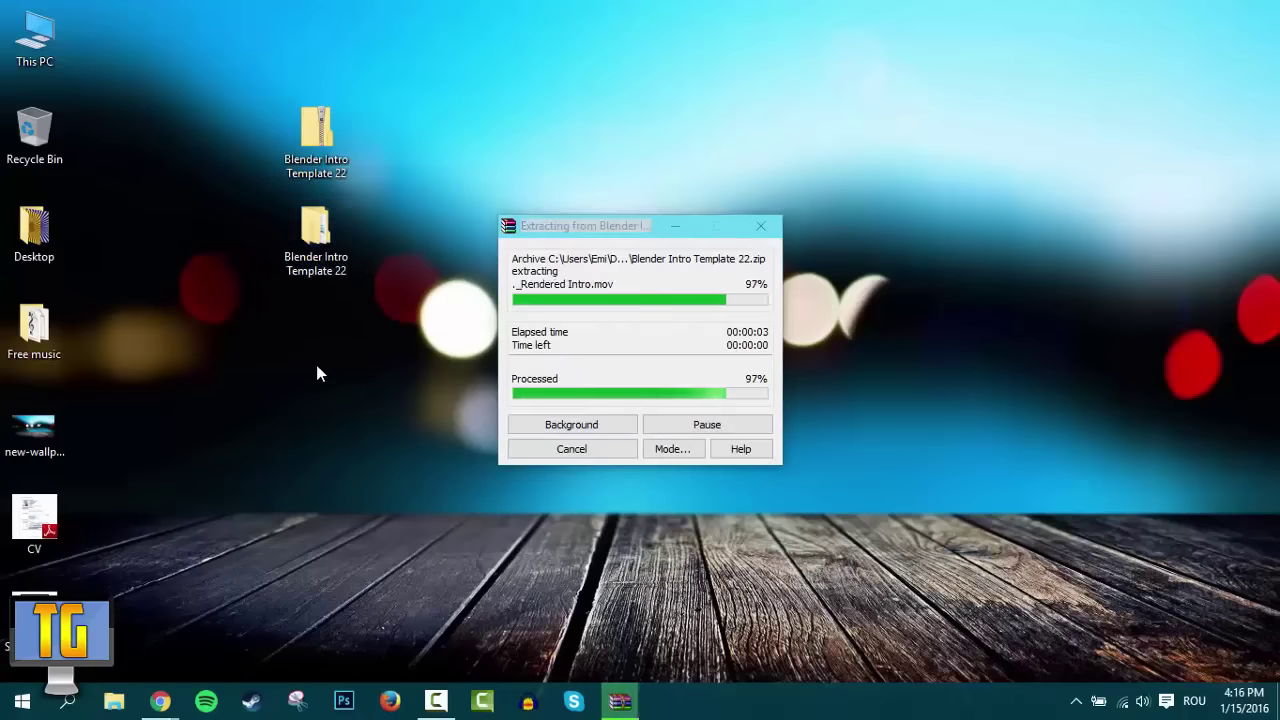
pyautogui.click(242, 482)
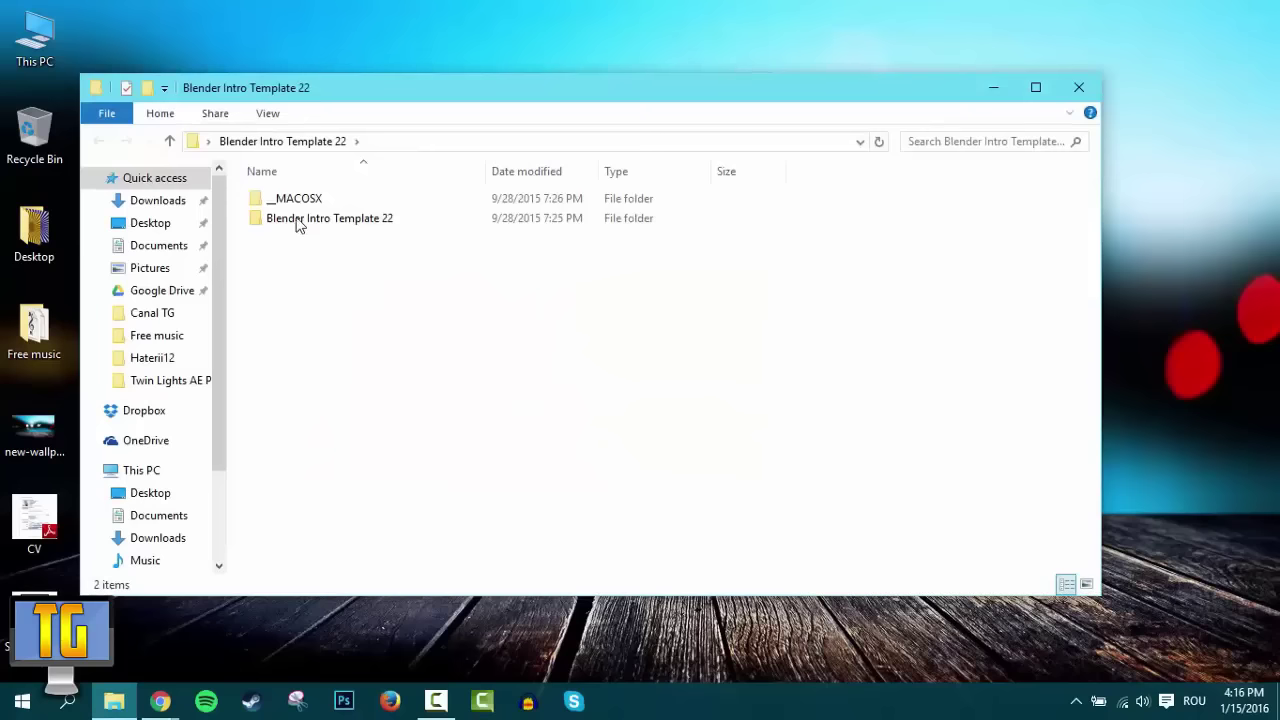
pyautogui.click(290, 220)
pyautogui.doubleClick(358, 222)
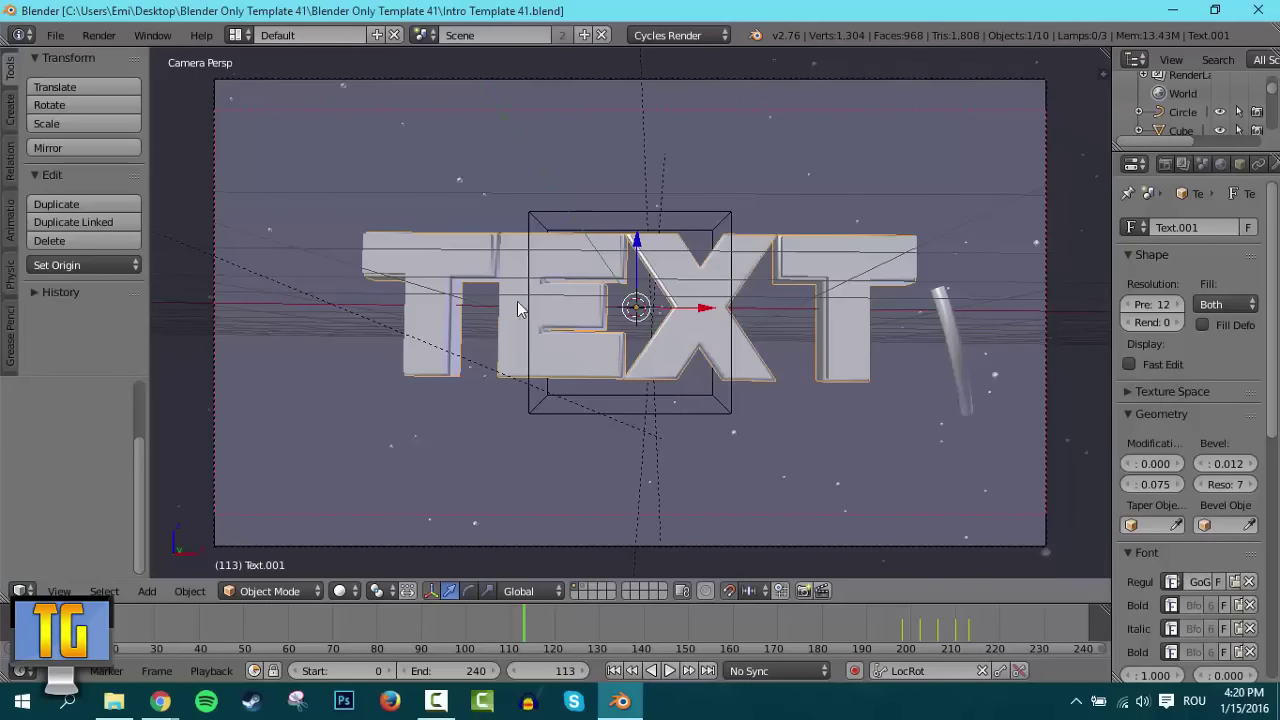
# Step: Place the 3D cursor at the T's top-left corner and play the animation to frame 162
pyautogui.click(490, 290)
pyautogui.click(413, 251)
pyautogui.click(386, 245)
pyautogui.click(395, 251)
pyautogui.click(670, 671)
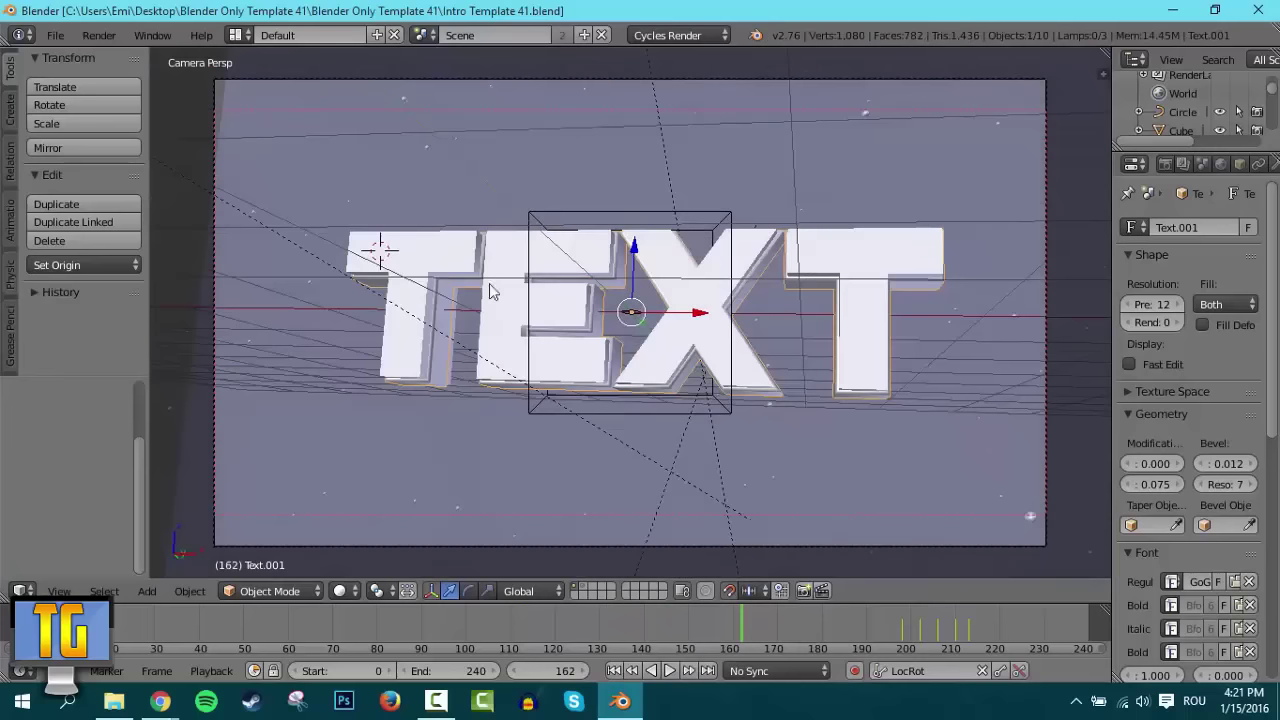
pyautogui.hotkey('alt', 'a')
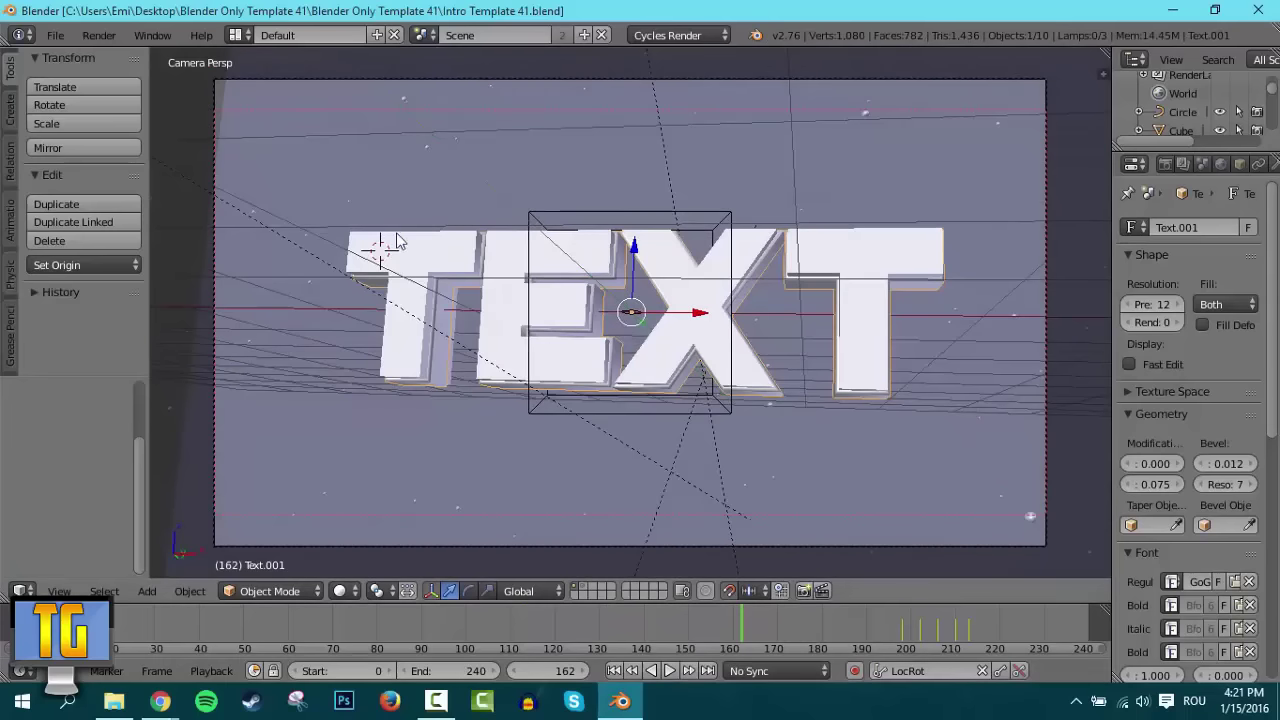
# Step: Edit Text.001 to read TEST by replacing X with S, then lengthen the Outliner
pyautogui.press('Tab')
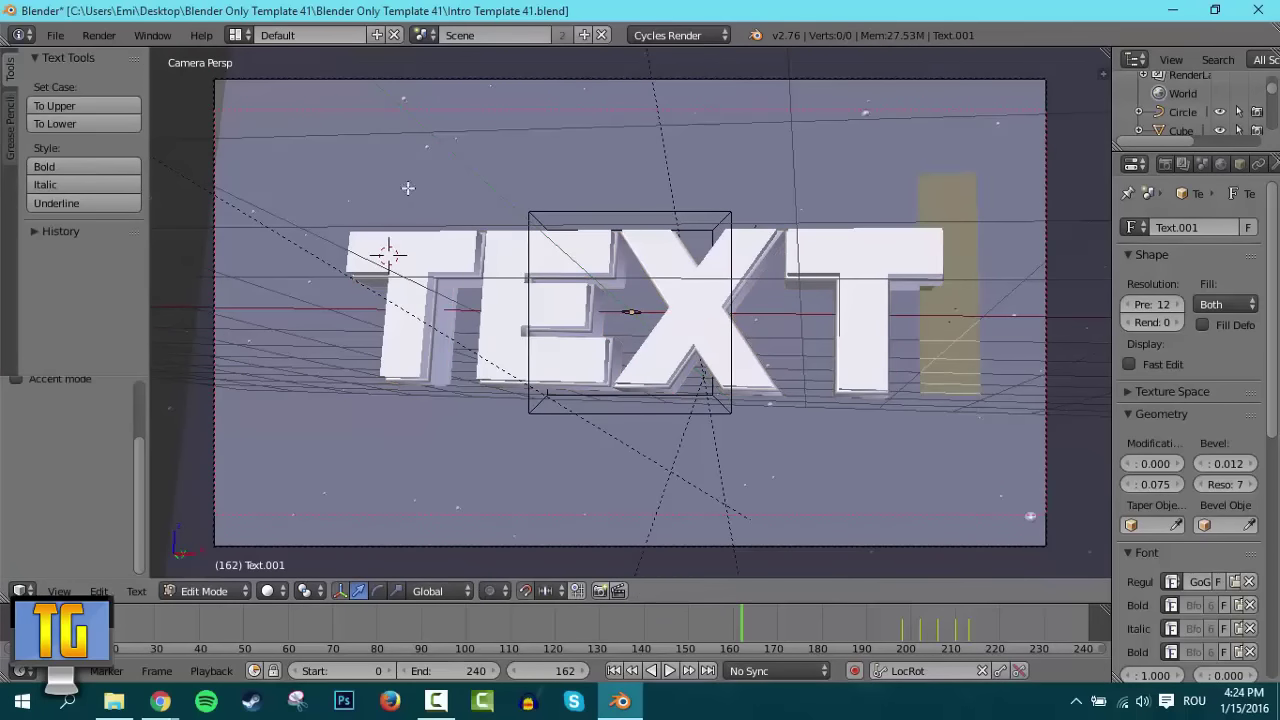
pyautogui.click(322, 230)
pyautogui.click(386, 262)
pyautogui.click(413, 257)
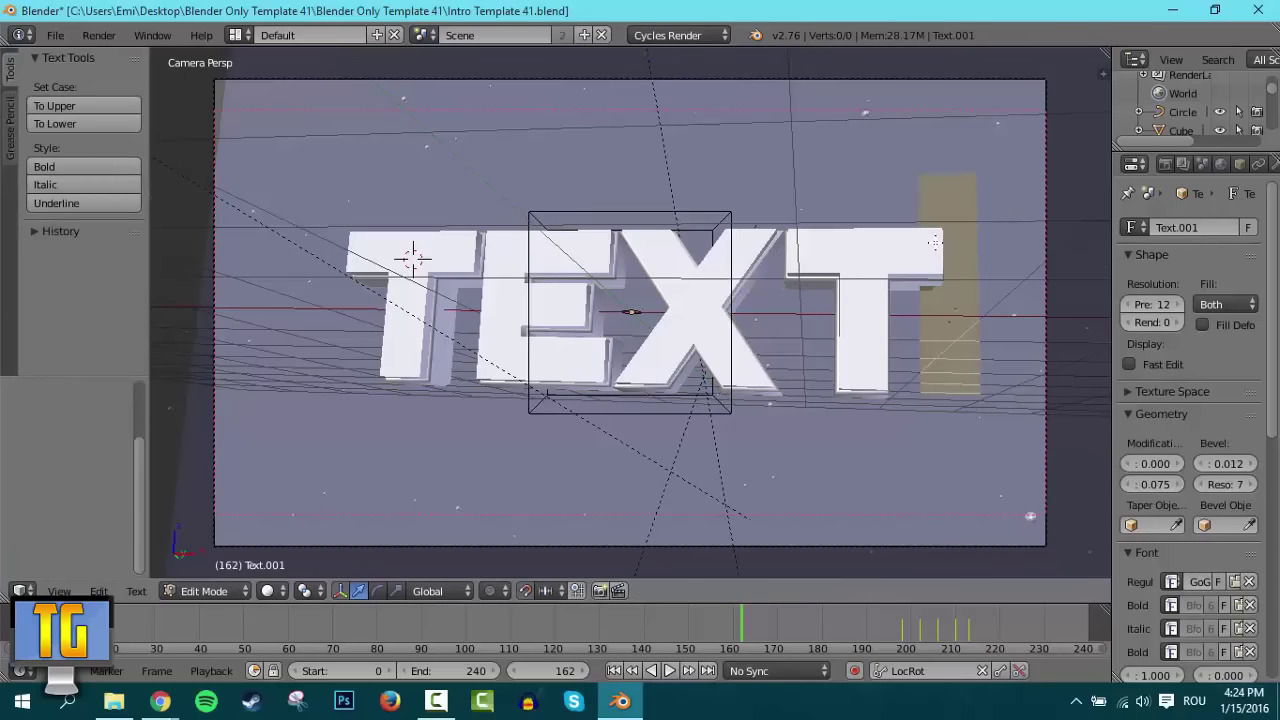
pyautogui.press('Left')
pyautogui.press('Left')
pyautogui.press('Delete')
pyautogui.write('S')
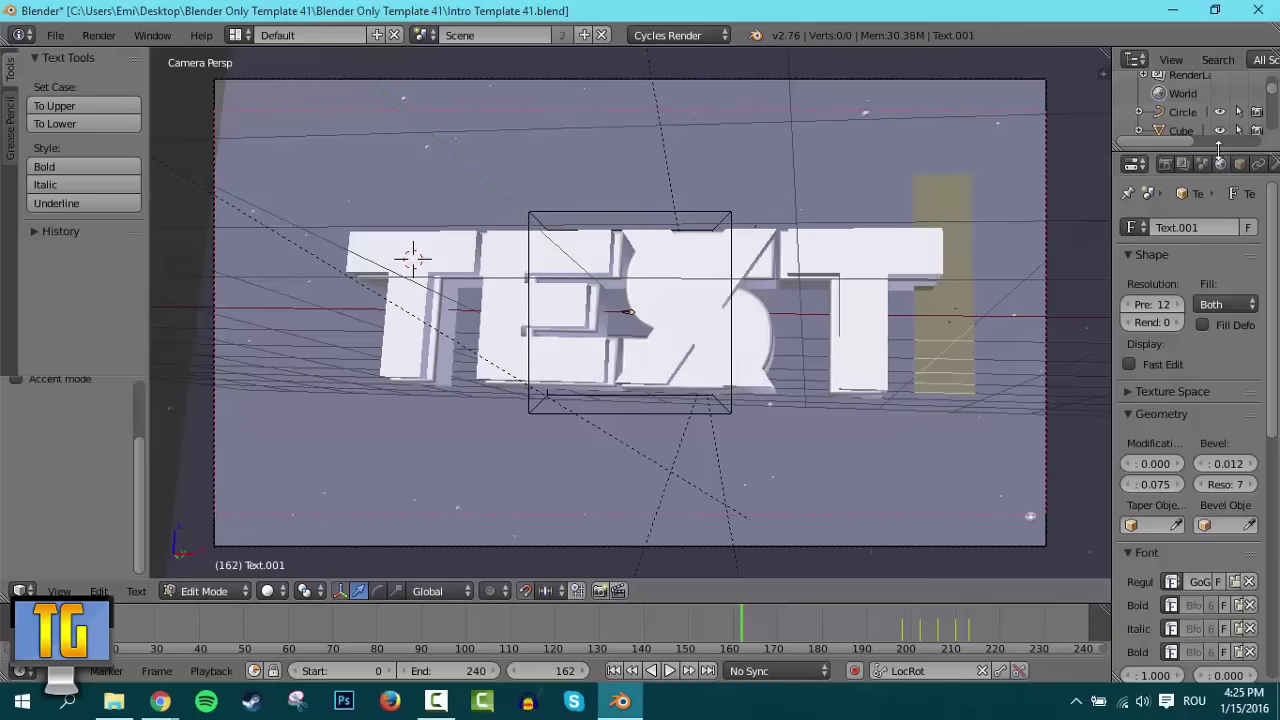
pyautogui.moveTo(1223, 148); pyautogui.dragTo(1203, 515)
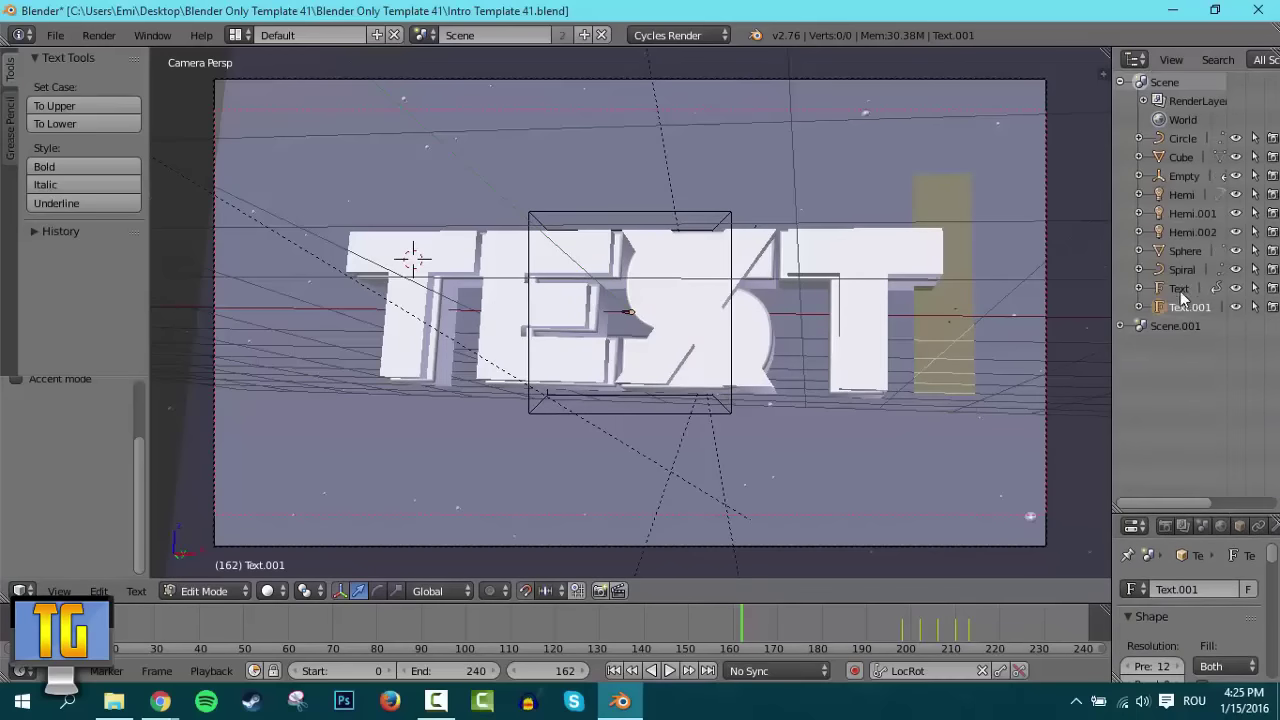
# Step: Retype the Text object's ending as ST so it reads TEST, and enlarge Properties
pyautogui.click(1180, 288)
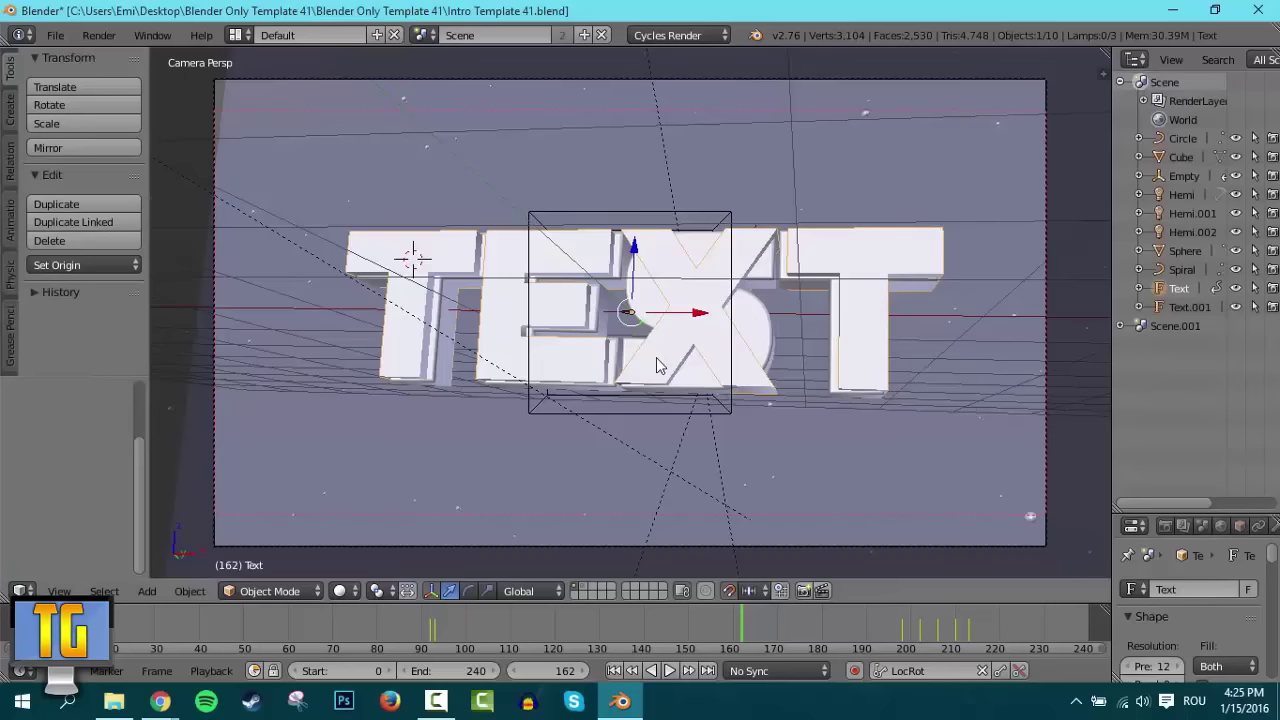
pyautogui.press('Tab')
pyautogui.press('BackSpace')
pyautogui.press('BackSpace')
pyautogui.write('ST')
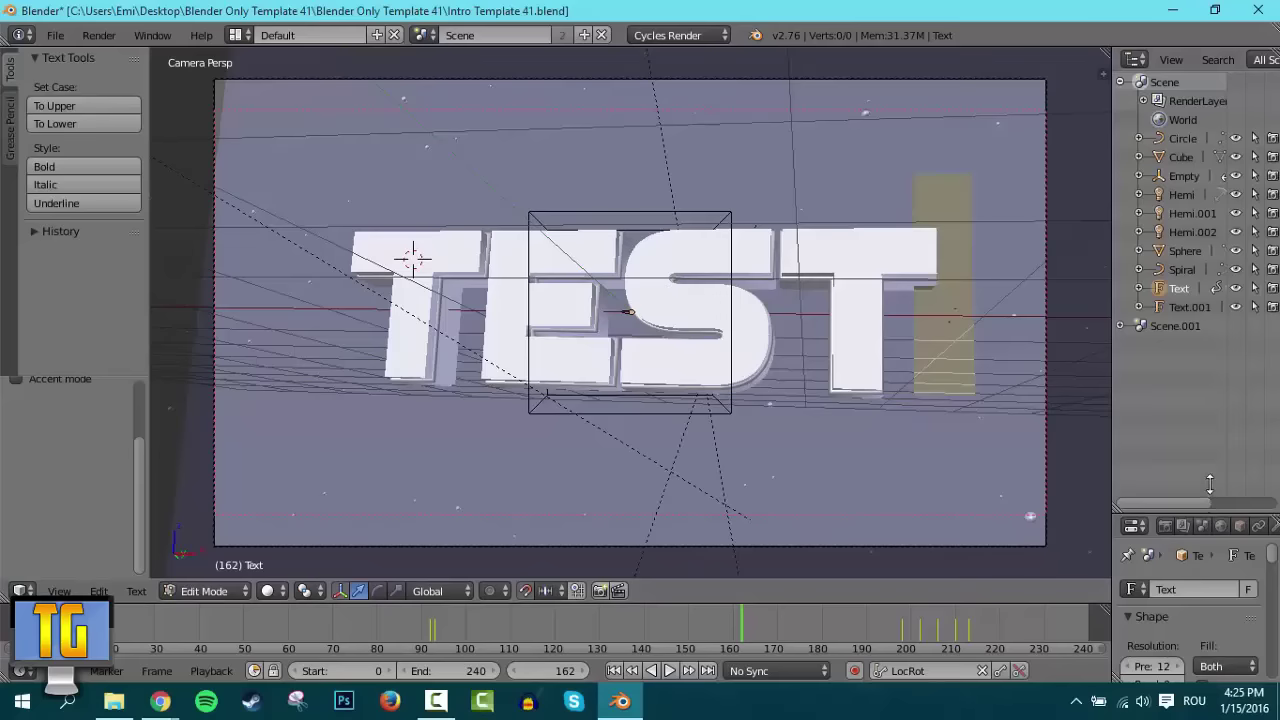
pyautogui.moveTo(1205, 516); pyautogui.dragTo(1205, 131)
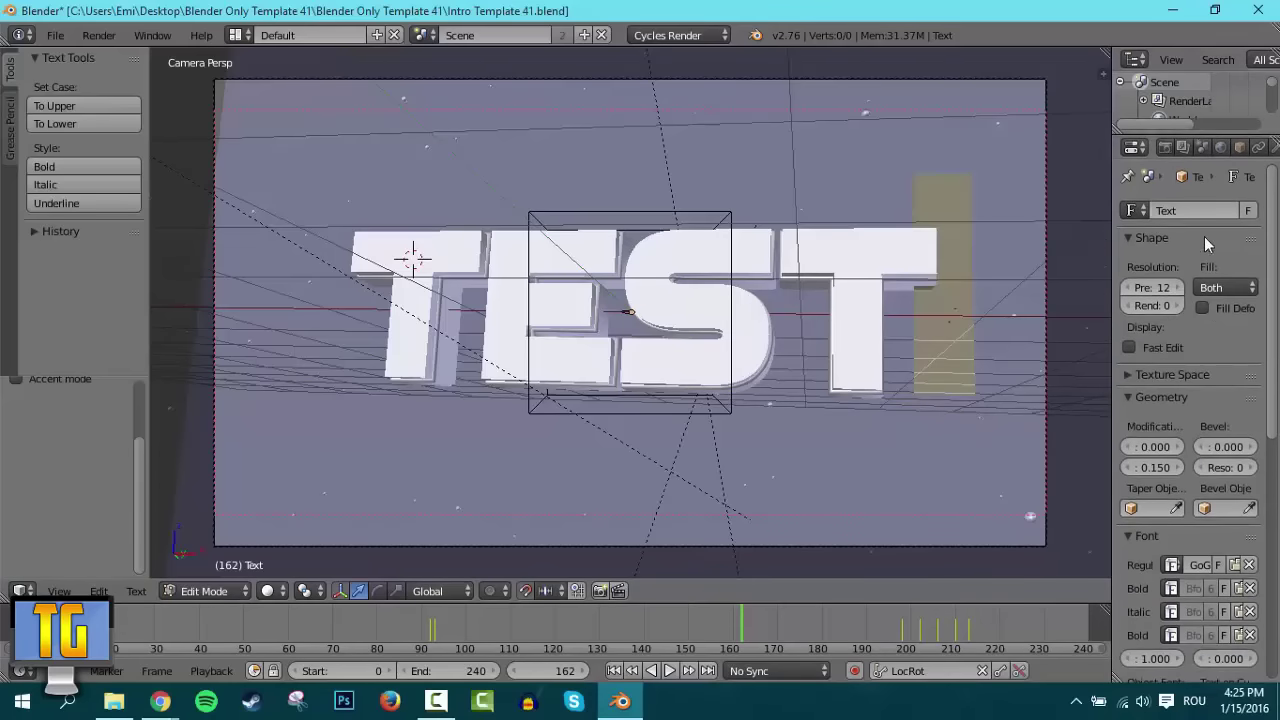
# Step: Set the render output location to the Desktop folder
pyautogui.click(1164, 150)
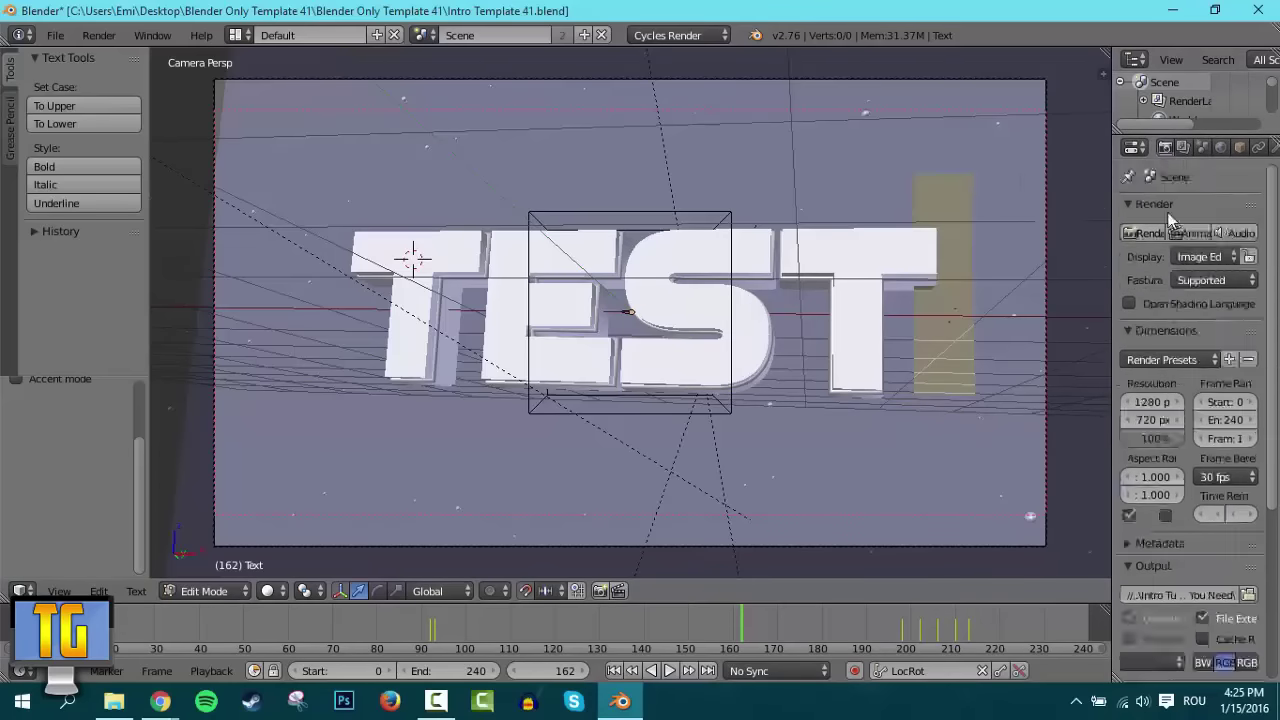
pyautogui.scroll(-1, 1205, 460)
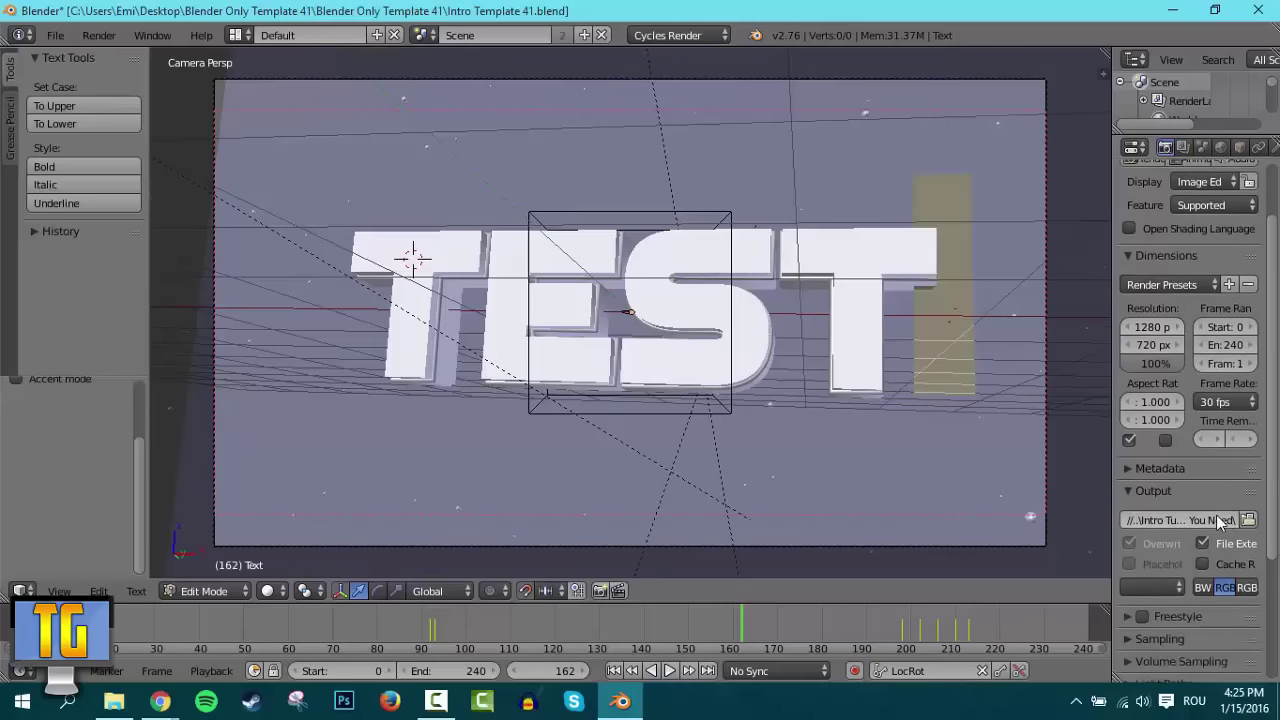
pyautogui.click(1248, 520)
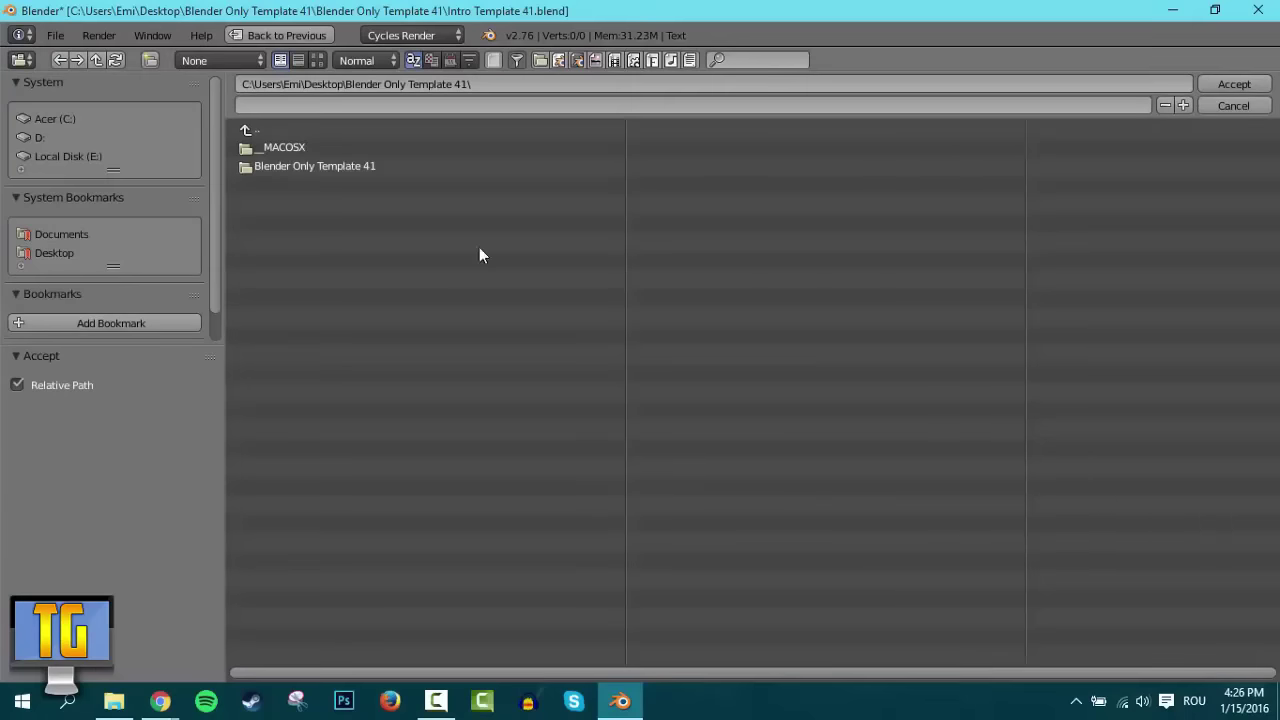
pyautogui.click(53, 252)
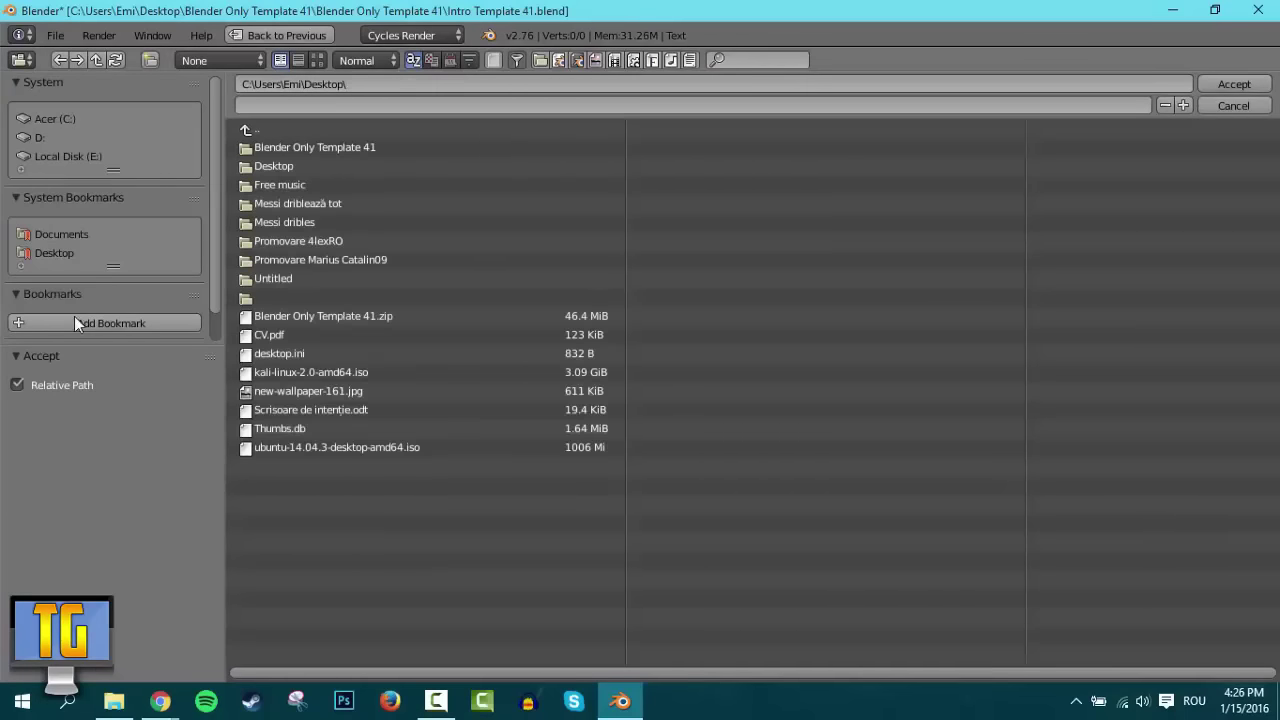
pyautogui.click(1231, 89)
# Step: Expand the Performance panel and show the Render Presets list
pyautogui.scroll(2, 1187, 320)
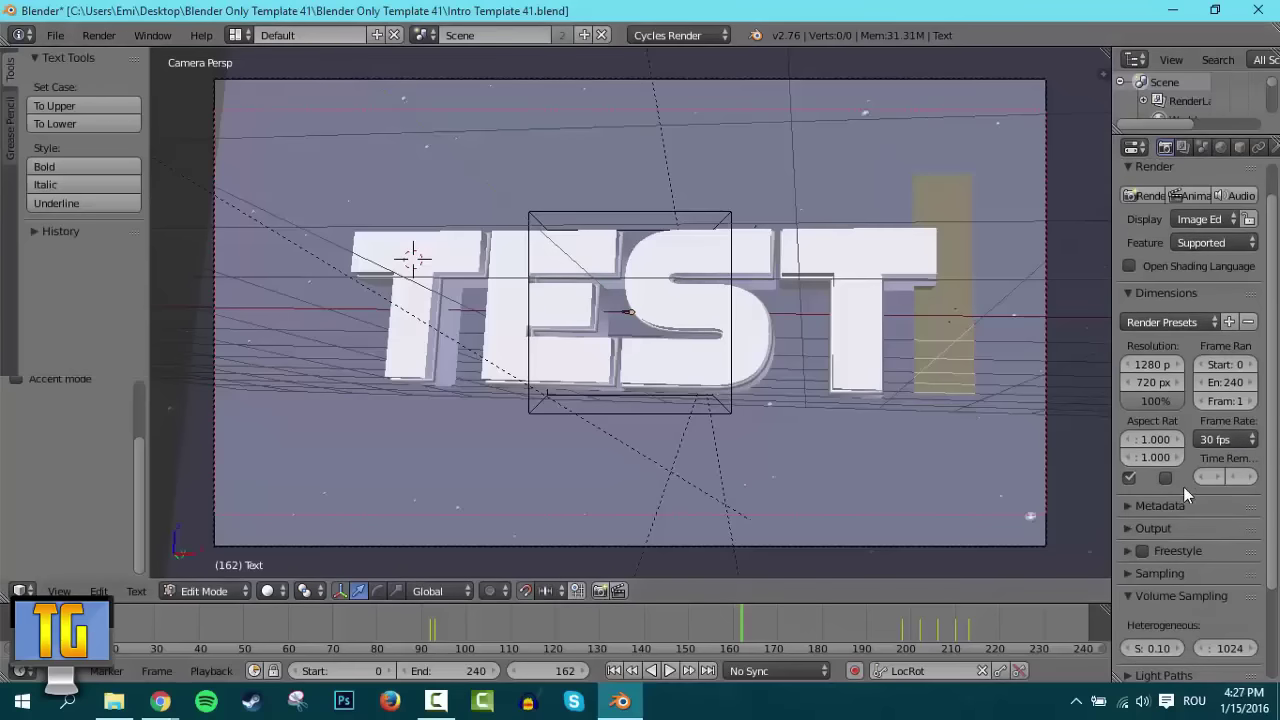
pyautogui.scroll(-2, 1185, 490)
pyautogui.scroll(-1, 1188, 496)
pyautogui.scroll(-1, 1154, 592)
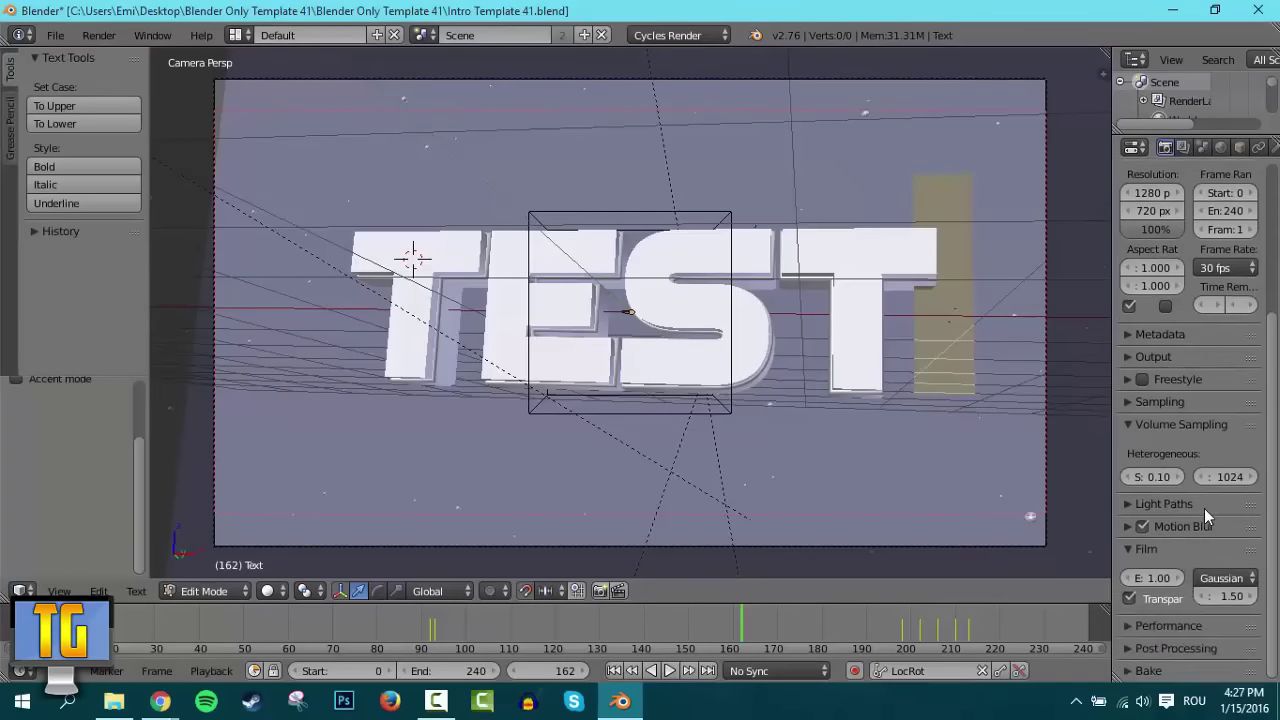
pyautogui.click(1168, 574)
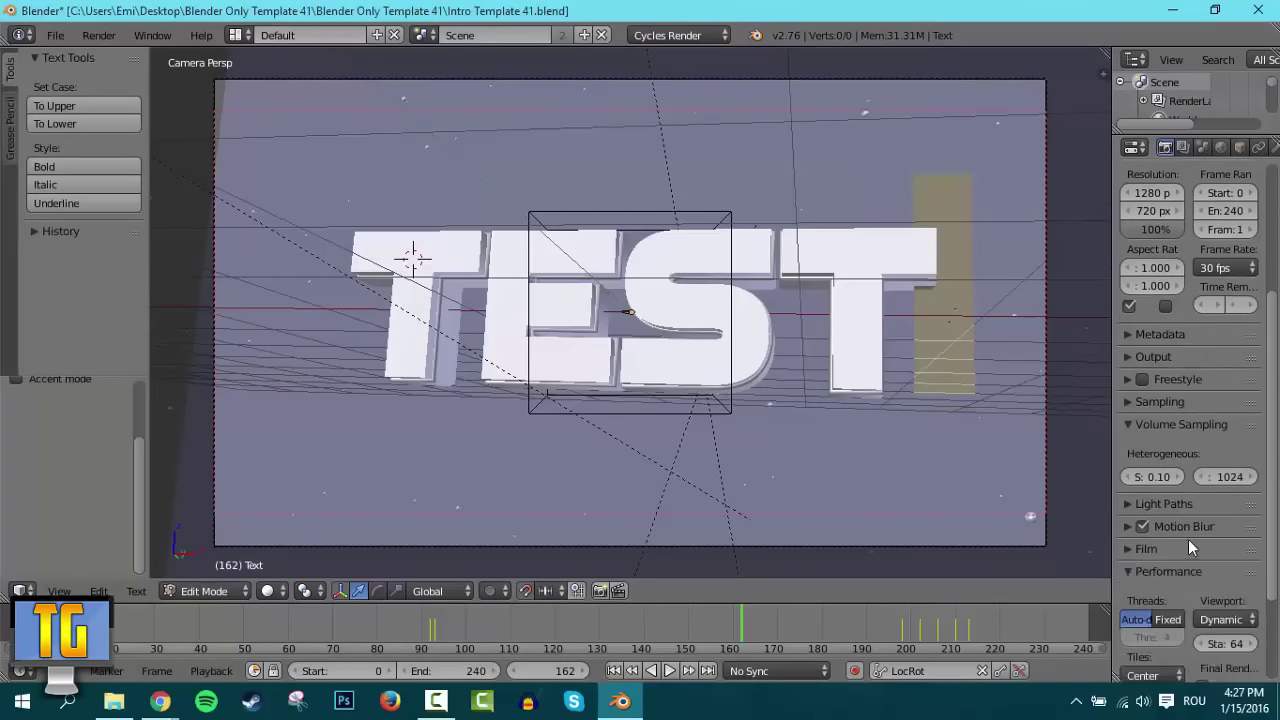
pyautogui.scroll(-3, 1188, 539)
pyautogui.scroll(5, 1130, 480)
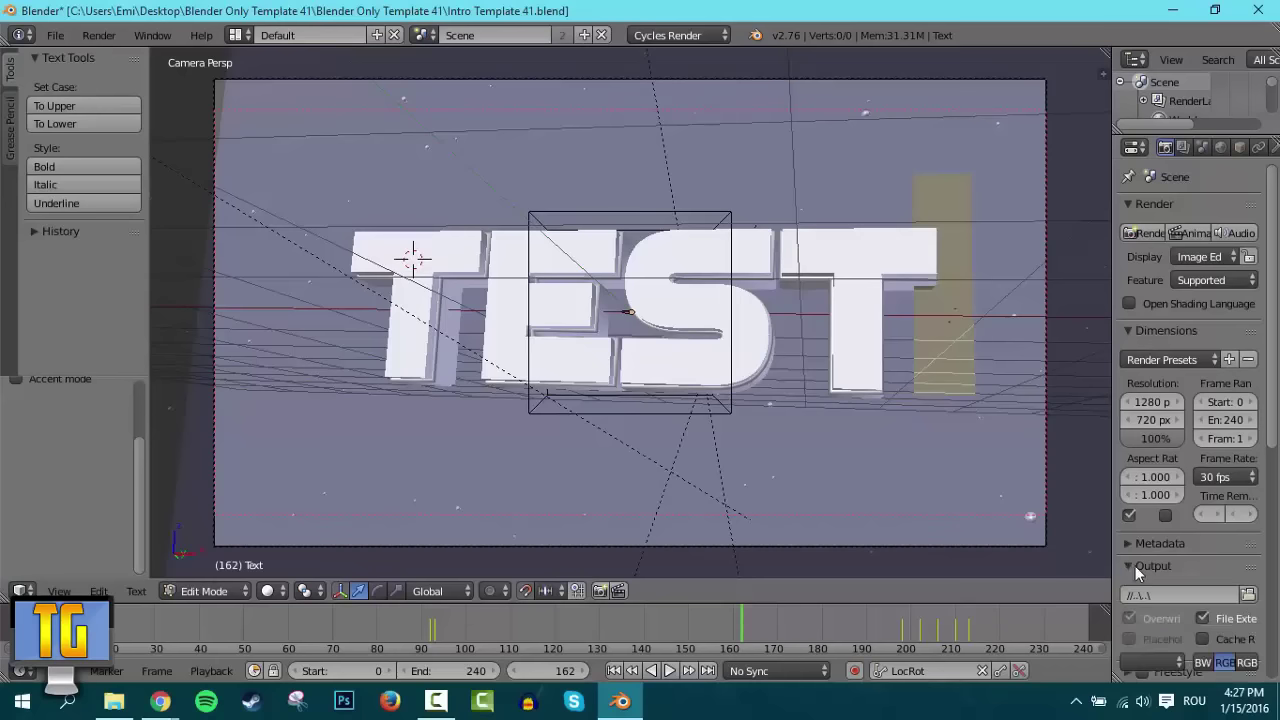
pyautogui.scroll(-3, 1135, 566)
pyautogui.scroll(3, 1190, 347)
pyautogui.click(1186, 363)
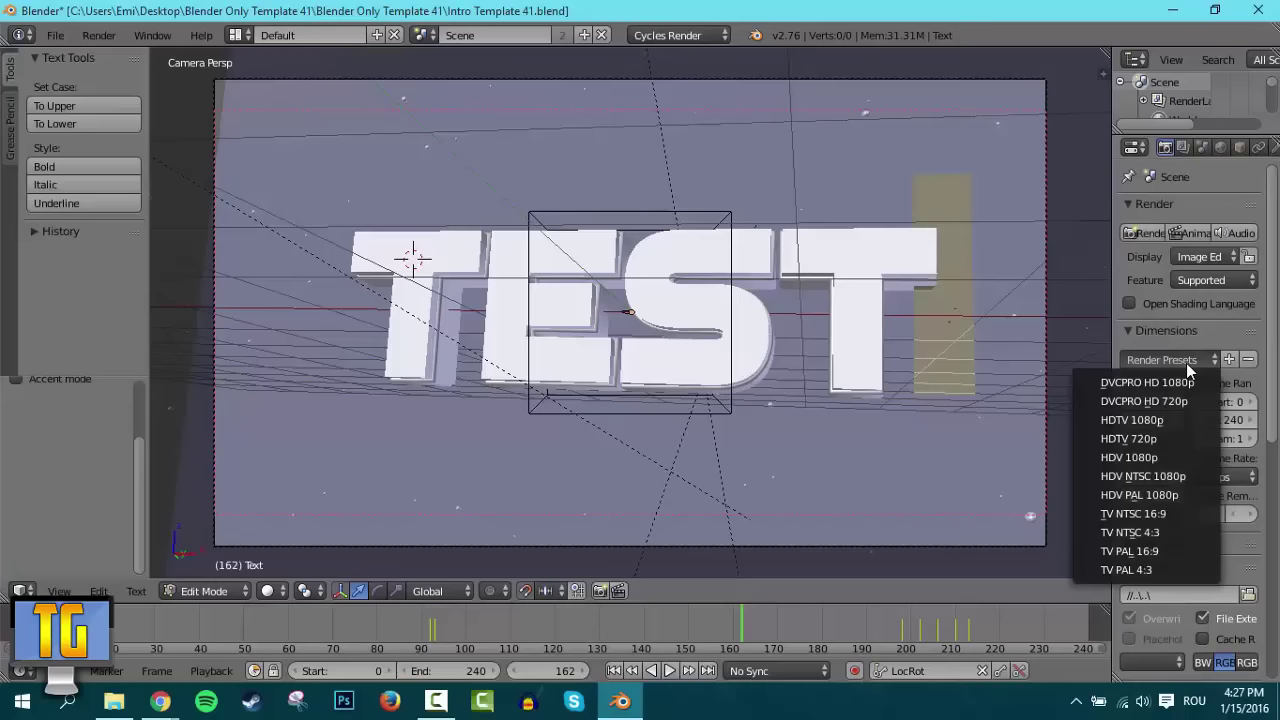
# Step: Apply the HDTV 720p preset and render the full animation
pyautogui.click(1137, 440)
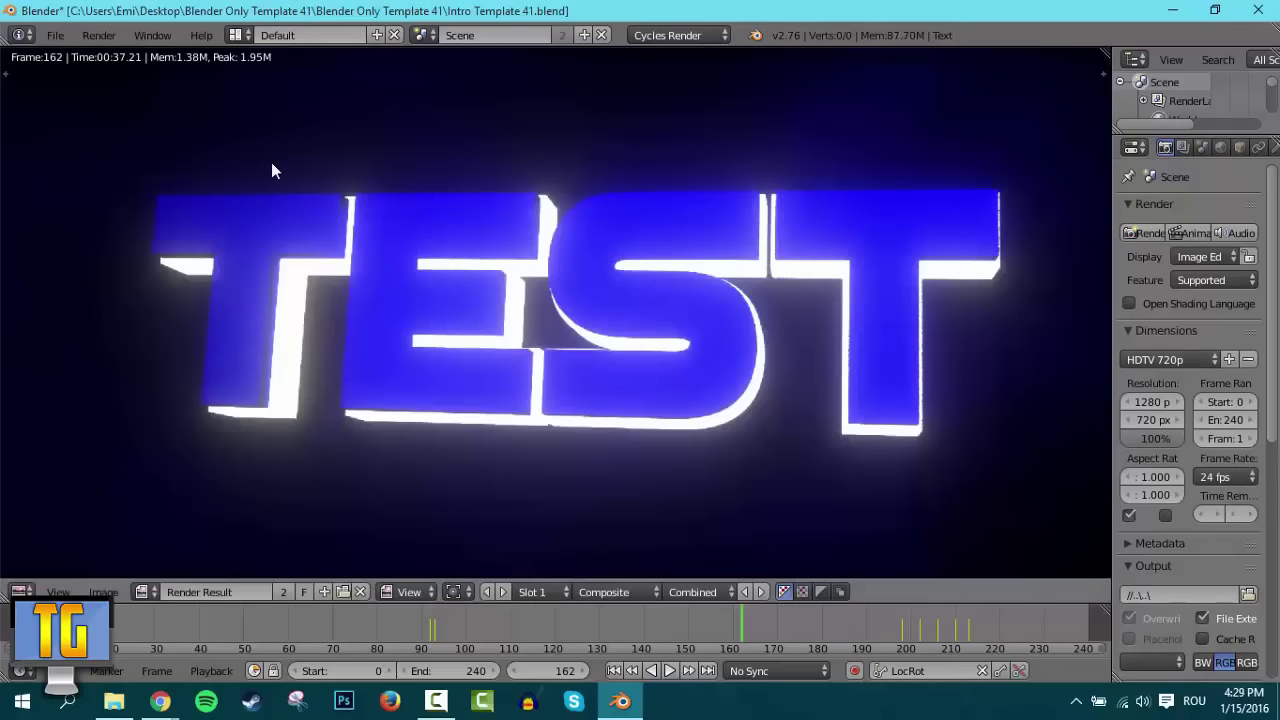
pyautogui.click(98, 35)
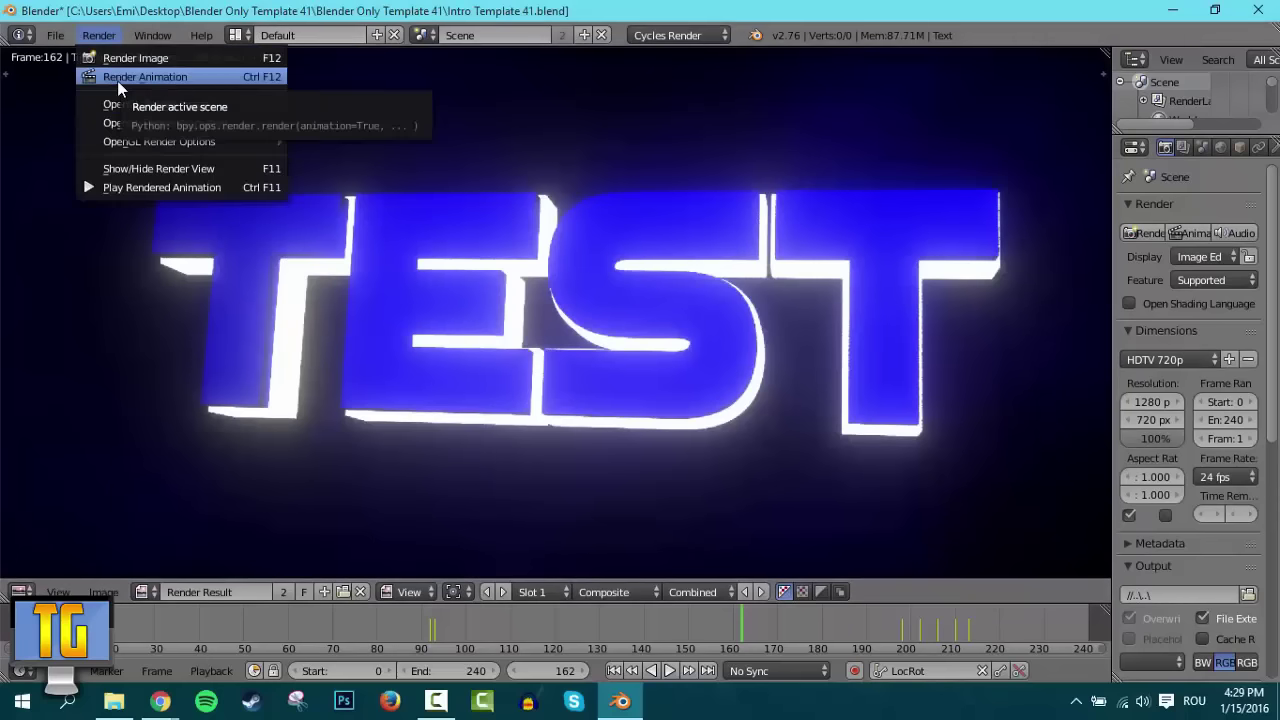
pyautogui.click(117, 77)
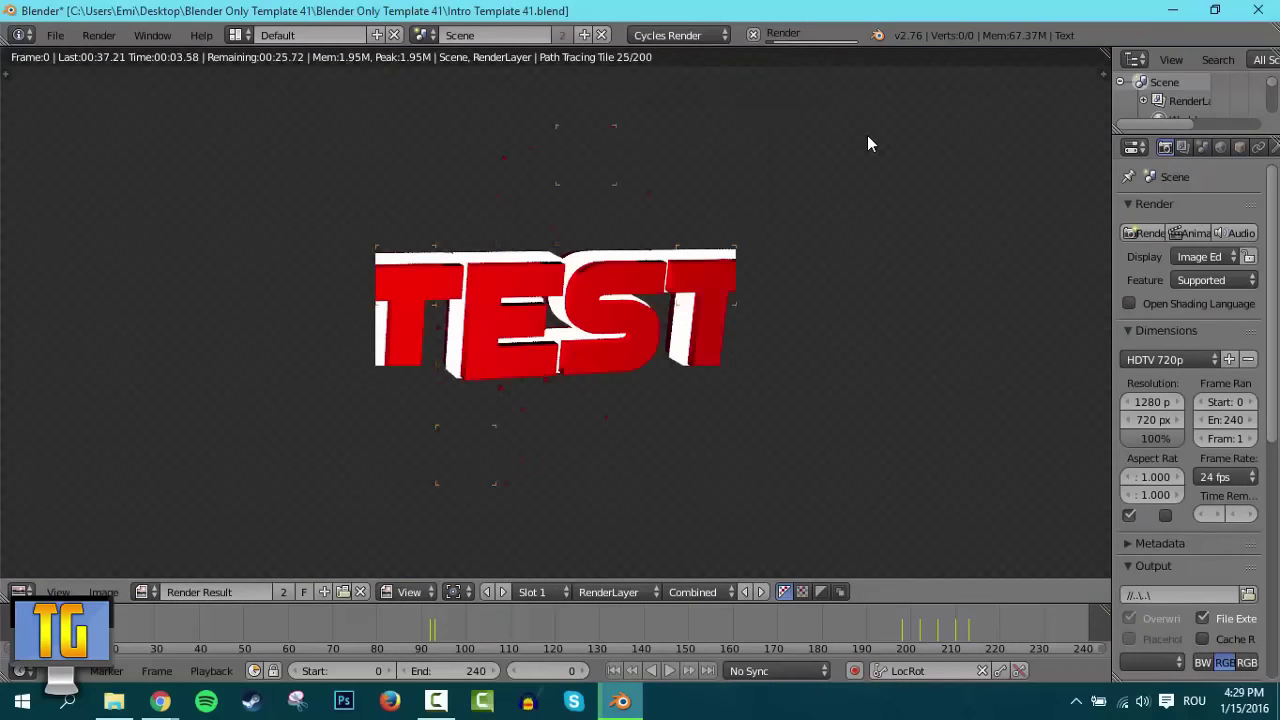